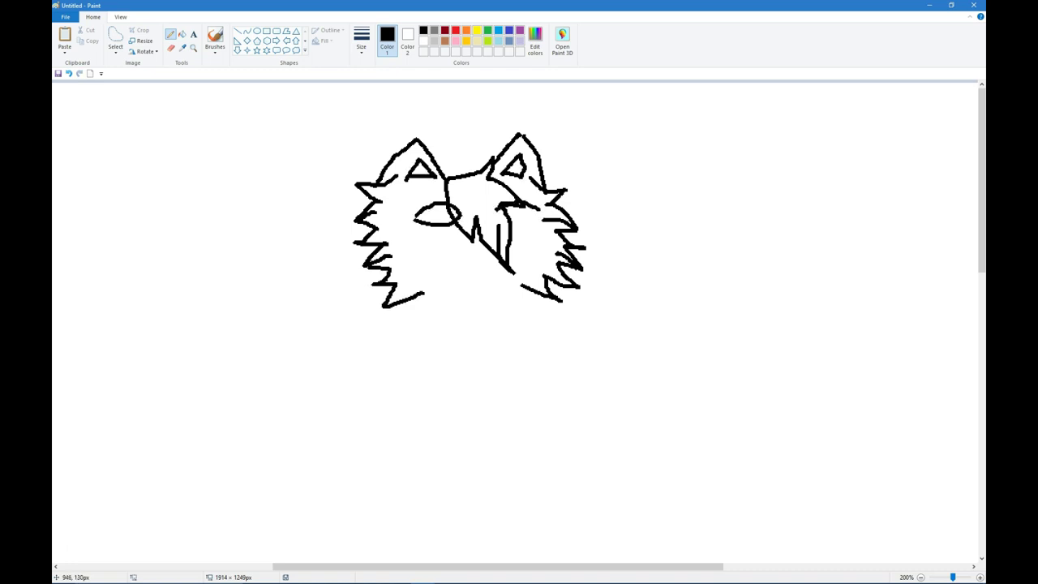
Switch to the browser, search YouTube for "warrior cat speedpaint music", and return to the Paint drawing.
{"action": "key", "text": "alt+Tab"}
{"action": "type", "text": "speedpaint music"}
{"action": "key", "text": "Return"}
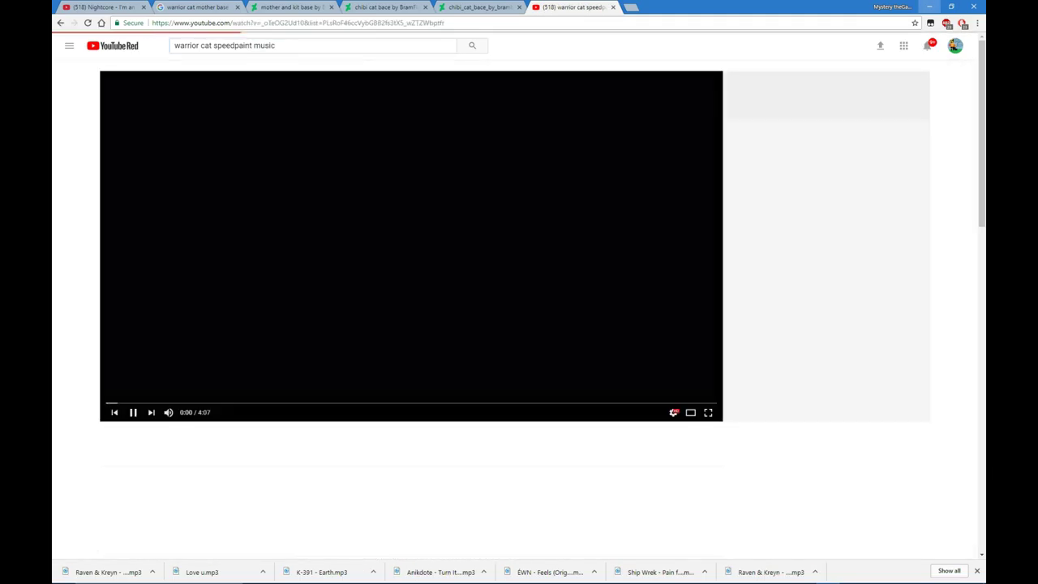
{"action": "key", "text": "alt+Tab"}
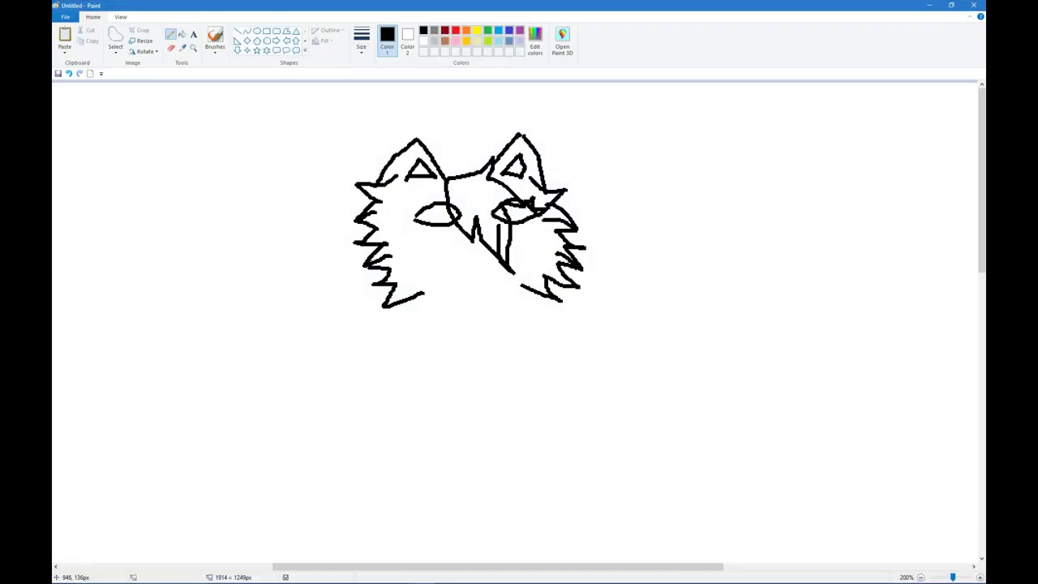
Colour both of the cat's eyes with graded shades of light blue.
{"action": "left_click", "coordinate": [423, 41]}
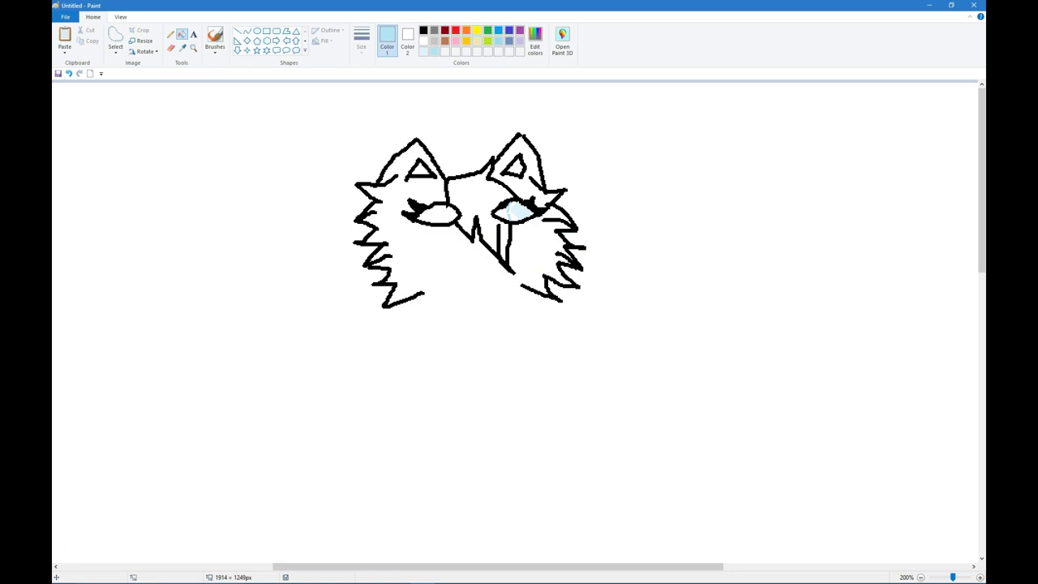
{"action": "left_click", "coordinate": [531, 289]}
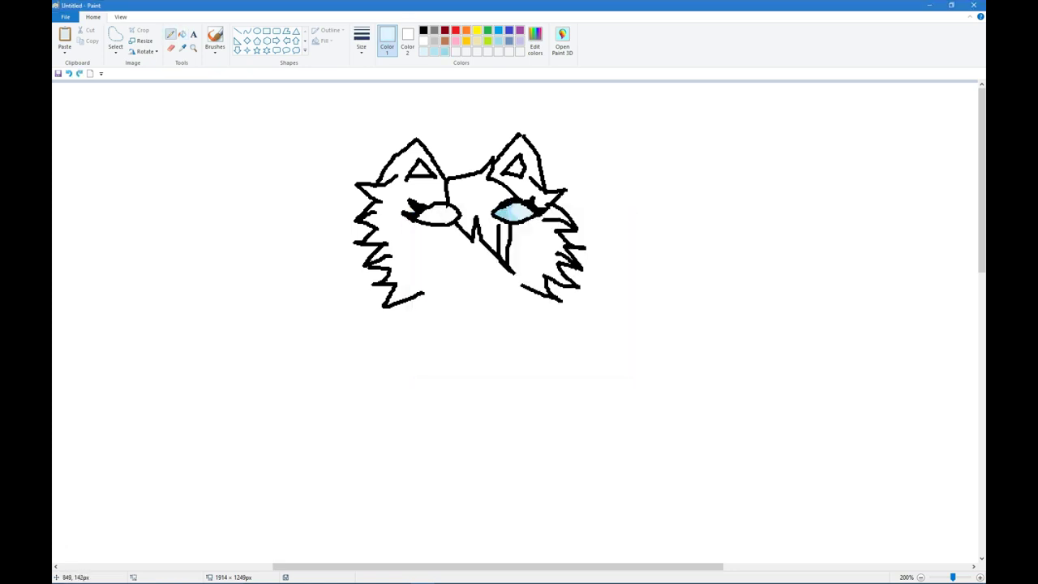
{"action": "left_click", "coordinate": [182, 34]}
{"action": "left_click", "coordinate": [436, 215]}
Finish the cat's small pink nose and outline the shaggy chest fur below the head in black.
{"action": "left_click", "coordinate": [423, 30]}
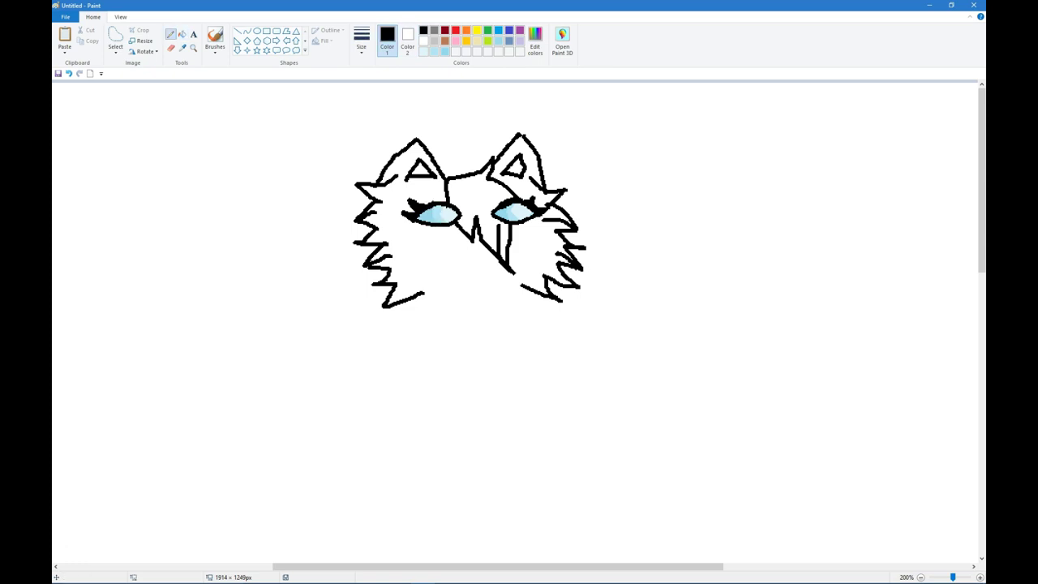
{"action": "left_click", "coordinate": [476, 240]}
{"action": "mouse_move", "coordinate": [542, 294]}
{"action": "left_mouse_down"}
{"action": "mouse_move", "coordinate": [566, 318]}
{"action": "mouse_move", "coordinate": [517, 347]}
{"action": "mouse_move", "coordinate": [537, 367]}
{"action": "mouse_move", "coordinate": [446, 380]}
{"action": "left_mouse_up"}
{"action": "mouse_move", "coordinate": [461, 283]}
{"action": "left_mouse_down"}
{"action": "mouse_move", "coordinate": [439, 326]}
{"action": "mouse_move", "coordinate": [450, 381]}
{"action": "left_mouse_up"}
{"action": "left_click_drag", "start_coordinate": [445, 296], "coordinate": [531, 284]}
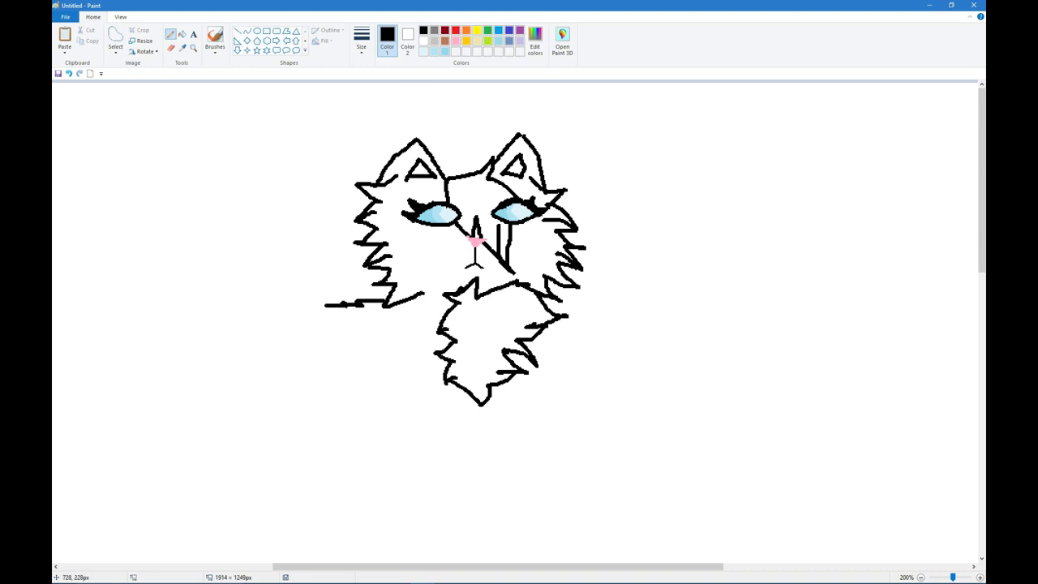
Undo the last mouth stroke and draw the body's back line and jagged underside extending behind the head.
{"action": "scroll", "coordinate": [519, 325], "scroll_direction": "left", "scroll_amount": 3}
{"action": "scroll", "coordinate": [518, 324], "scroll_direction": "up", "scroll_amount": 1}
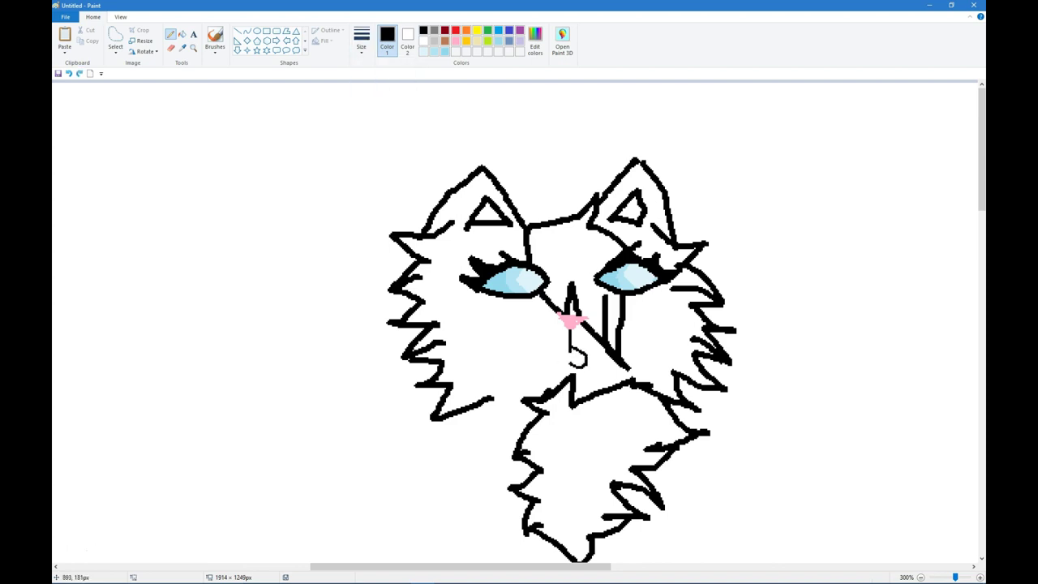
{"action": "key", "text": "ctrl+z"}
{"action": "scroll", "coordinate": [519, 324], "scroll_direction": "down", "scroll_amount": 3}
{"action": "scroll", "coordinate": [519, 324], "scroll_direction": "left", "scroll_amount": 5}
{"action": "mouse_move", "coordinate": [690, 278]}
{"action": "left_mouse_down"}
{"action": "mouse_move", "coordinate": [443, 284]}
{"action": "mouse_move", "coordinate": [241, 250]}
{"action": "left_mouse_up"}
{"action": "scroll", "coordinate": [519, 324], "scroll_direction": "down", "scroll_amount": 3}
{"action": "mouse_move", "coordinate": [724, 247]}
{"action": "left_mouse_down"}
{"action": "mouse_move", "coordinate": [460, 226]}
{"action": "mouse_move", "coordinate": [223, 166]}
{"action": "left_mouse_up"}
{"action": "scroll", "coordinate": [774, 194], "scroll_direction": "up", "scroll_amount": 2}
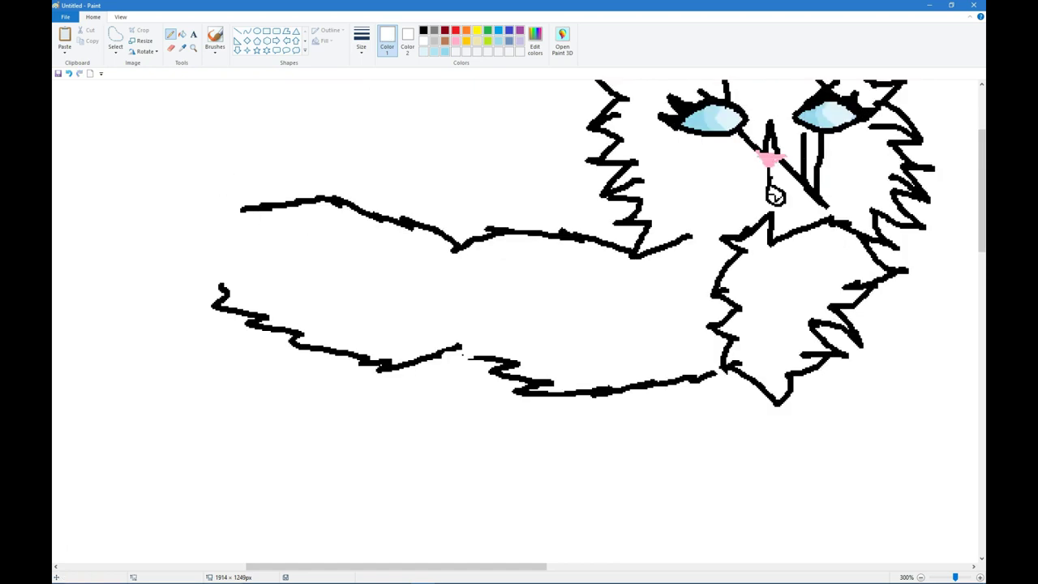
Redraw the belly outline in black as a ragged line between the chest tip and the hindquarters.
{"action": "key", "text": "ctrl+z"}
{"action": "left_click", "coordinate": [422, 30]}
{"action": "left_click_drag", "start_coordinate": [729, 371], "coordinate": [574, 400]}
{"action": "key", "text": "ctrl+z"}
{"action": "key", "text": "ctrl+z"}
{"action": "mouse_move", "coordinate": [759, 383]}
{"action": "left_mouse_down"}
{"action": "mouse_move", "coordinate": [699, 398]}
{"action": "mouse_move", "coordinate": [489, 375]}
{"action": "mouse_move", "coordinate": [445, 350]}
{"action": "left_mouse_up"}
{"action": "key", "text": "ctrl+z"}
Draw a shoulder curve for the front leg and erase the belly outline where the leg crosses it.
{"action": "scroll", "coordinate": [635, 301], "scroll_direction": "up", "scroll_amount": 2}
{"action": "scroll", "coordinate": [635, 300], "scroll_direction": "left", "scroll_amount": 5}
{"action": "scroll", "coordinate": [635, 301], "scroll_direction": "right", "scroll_amount": 5}
{"action": "scroll", "coordinate": [635, 300], "scroll_direction": "down", "scroll_amount": 1}
{"action": "scroll", "coordinate": [519, 324], "scroll_direction": "right", "scroll_amount": 3}
{"action": "mouse_move", "coordinate": [339, 329]}
{"action": "left_mouse_down"}
{"action": "mouse_move", "coordinate": [369, 312]}
{"action": "mouse_move", "coordinate": [383, 344]}
{"action": "left_mouse_up"}
{"action": "left_click", "coordinate": [423, 41]}
{"action": "left_click_drag", "start_coordinate": [354, 444], "coordinate": [399, 445]}
Try a bent curve for the front leg's forward edge, running down from the shoulder.
{"action": "left_click_drag", "start_coordinate": [382, 345], "coordinate": [375, 515]}
{"action": "scroll", "coordinate": [519, 324], "scroll_direction": "down", "scroll_amount": 1}
{"action": "key", "text": "ctrl+z"}
{"action": "mouse_move", "coordinate": [378, 212]}
{"action": "left_mouse_down"}
{"action": "mouse_move", "coordinate": [347, 392]}
{"action": "mouse_move", "coordinate": [428, 427]}
{"action": "left_mouse_up"}
{"action": "key", "text": "ctrl+z"}
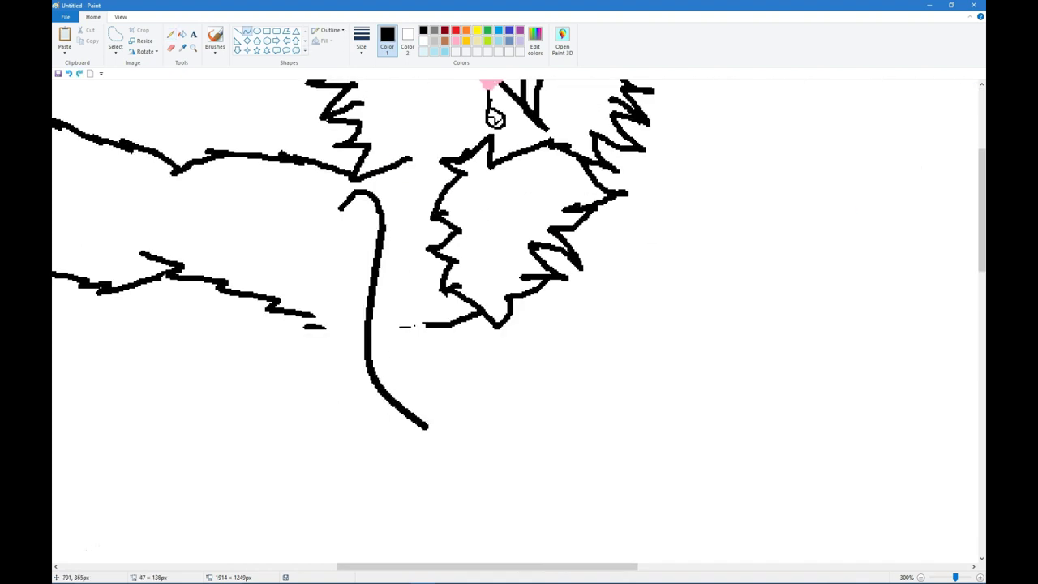
{"action": "left_click_drag", "start_coordinate": [368, 365], "coordinate": [389, 365]}
Try adding a paw and rear edge to the front leg, and undo the leg strokes.
{"action": "left_click", "coordinate": [170, 34]}
{"action": "key", "text": "ctrl+z"}
{"action": "mouse_move", "coordinate": [421, 427]}
{"action": "left_mouse_down"}
{"action": "mouse_move", "coordinate": [485, 427]}
{"action": "mouse_move", "coordinate": [466, 427]}
{"action": "mouse_move", "coordinate": [454, 444]}
{"action": "mouse_move", "coordinate": [351, 228]}
{"action": "left_mouse_up"}
{"action": "left_click", "coordinate": [422, 40]}
{"action": "left_click", "coordinate": [423, 30]}
{"action": "key", "text": "ctrl+z"}
{"action": "left_click_drag", "start_coordinate": [417, 332], "coordinate": [383, 329]}
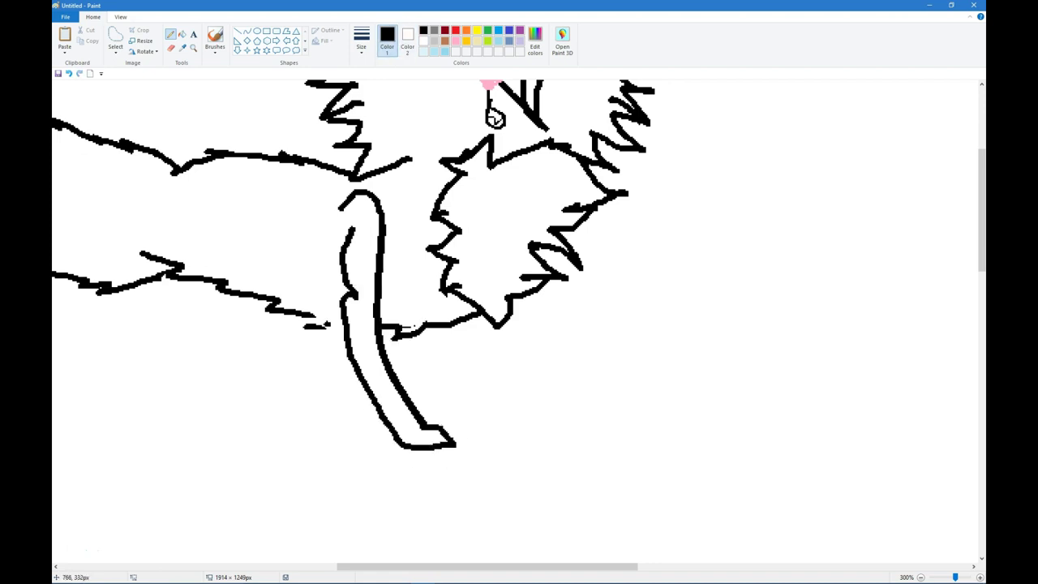
{"action": "key", "text": "ctrl+z"}
{"action": "key", "text": "ctrl+z"}
{"action": "key", "text": "ctrl+z"}
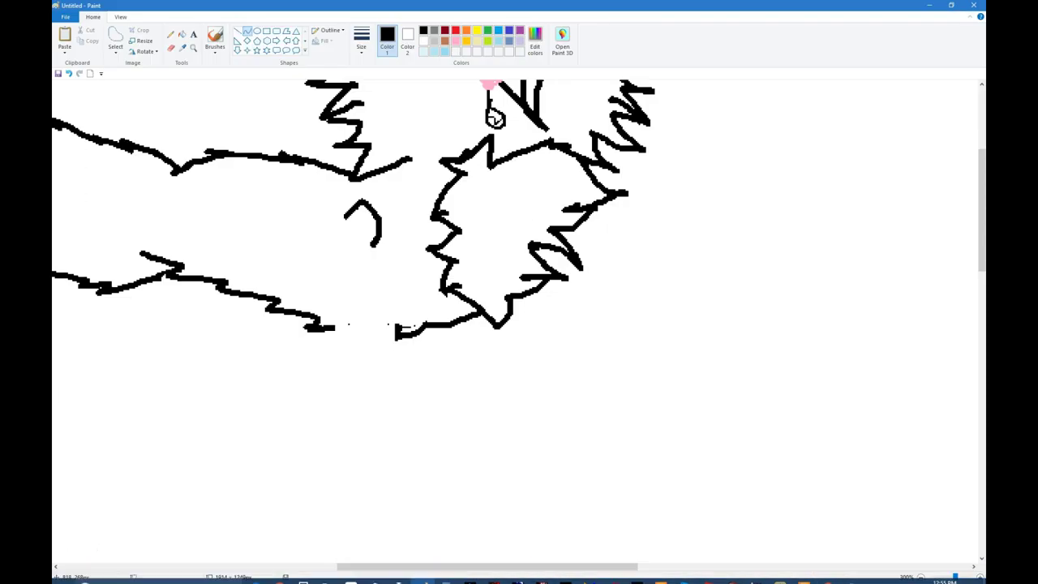
Draw the near front leg with a bent forward edge, a paw and a rear edge, and rejoin the belly.
{"action": "left_click_drag", "start_coordinate": [374, 243], "coordinate": [359, 415]}
{"action": "scroll", "coordinate": [518, 325], "scroll_direction": "down", "scroll_amount": 2}
{"action": "left_click_drag", "start_coordinate": [366, 210], "coordinate": [337, 236]}
{"action": "left_click", "coordinate": [170, 33]}
{"action": "mouse_move", "coordinate": [361, 293]}
{"action": "left_mouse_down"}
{"action": "mouse_move", "coordinate": [383, 297]}
{"action": "mouse_move", "coordinate": [318, 204]}
{"action": "mouse_move", "coordinate": [338, 191]}
{"action": "mouse_move", "coordinate": [330, 155]}
{"action": "left_mouse_up"}
{"action": "left_click", "coordinate": [422, 30]}
{"action": "key", "text": "ctrl+z"}
{"action": "left_click_drag", "start_coordinate": [319, 220], "coordinate": [339, 121]}
{"action": "scroll", "coordinate": [519, 325], "scroll_direction": "down", "scroll_amount": 2}
{"action": "scroll", "coordinate": [519, 325], "scroll_direction": "up", "scroll_amount": 2}
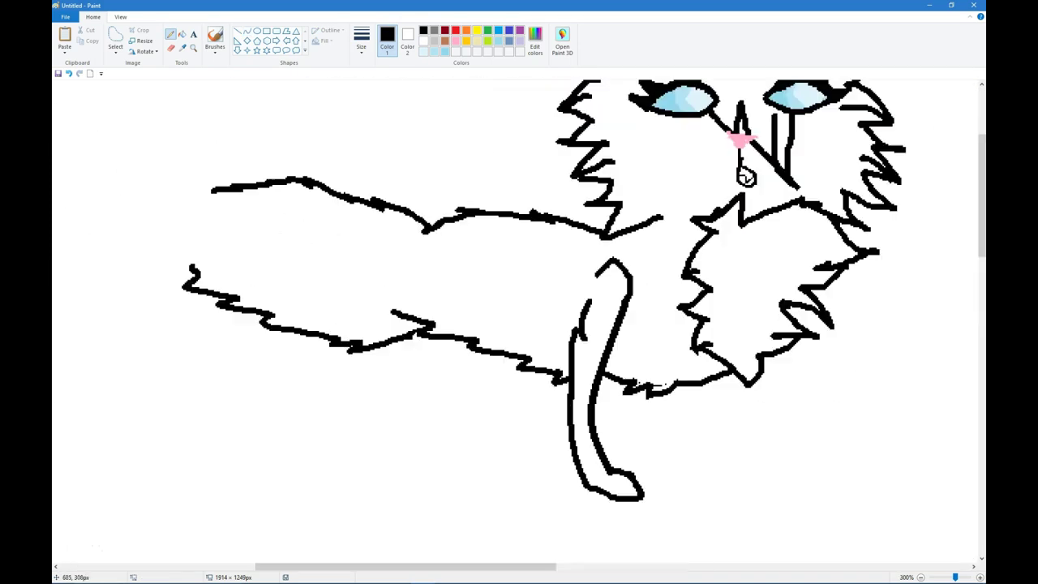
Draw the far front leg with a curved edge beside the near one, and add toes to both front paws.
{"action": "scroll", "coordinate": [519, 324], "scroll_direction": "down", "scroll_amount": 3}
{"action": "scroll", "coordinate": [519, 324], "scroll_direction": "right", "scroll_amount": 3}
{"action": "left_click", "coordinate": [247, 30]}
{"action": "mouse_move", "coordinate": [465, 270]}
{"action": "left_mouse_down"}
{"action": "mouse_move", "coordinate": [442, 311]}
{"action": "mouse_move", "coordinate": [460, 347]}
{"action": "mouse_move", "coordinate": [497, 373]}
{"action": "left_mouse_up"}
{"action": "left_click", "coordinate": [170, 34]}
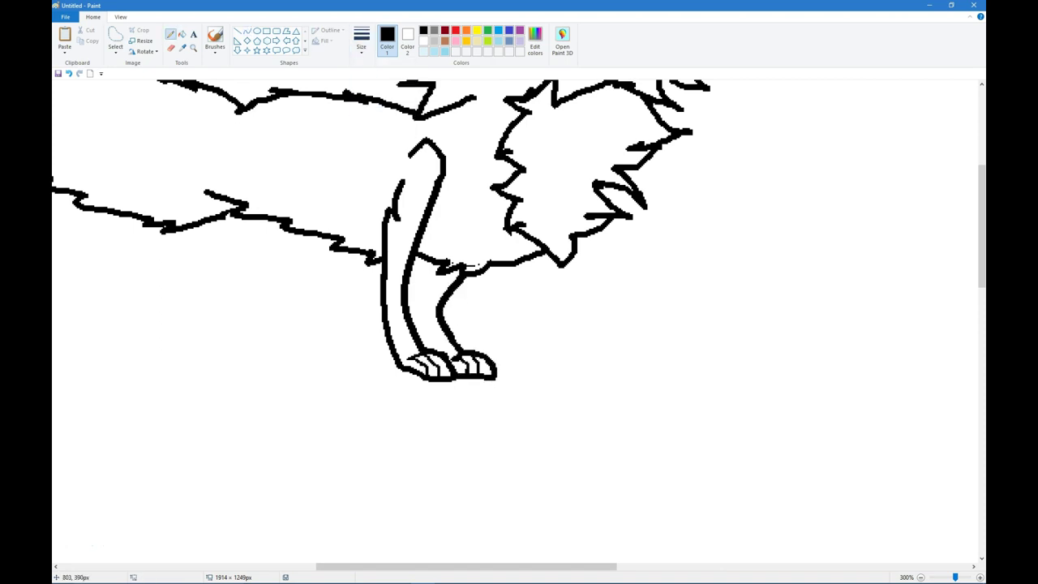
{"action": "scroll", "coordinate": [560, 118], "scroll_direction": "down", "scroll_amount": 2}
{"action": "scroll", "coordinate": [559, 118], "scroll_direction": "up", "scroll_amount": 2}
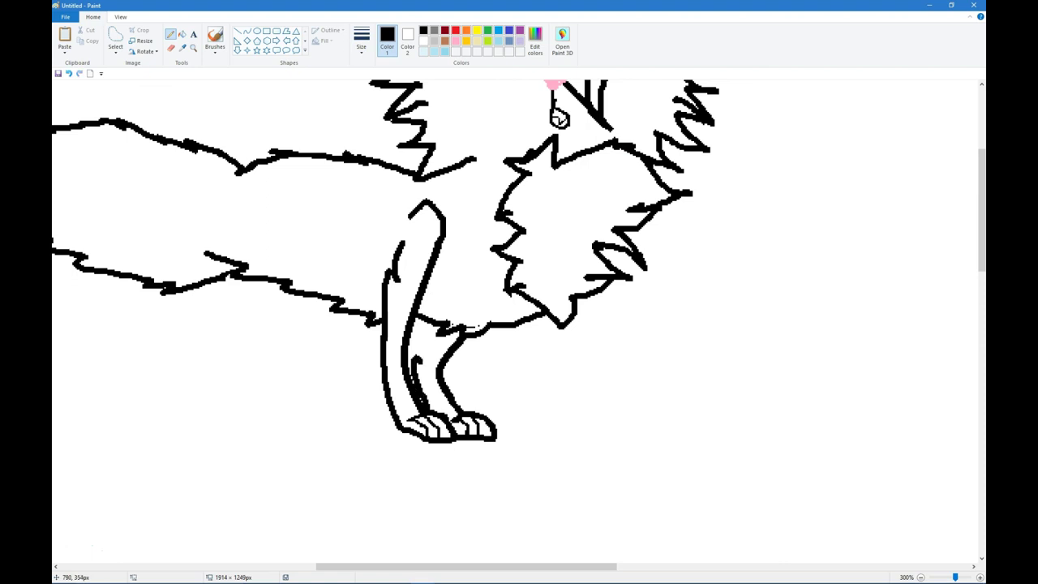
Draw a hind leg from the hip using a bent curve, and add its paw and rear edge.
{"action": "scroll", "coordinate": [519, 324], "scroll_direction": "left", "scroll_amount": 3}
{"action": "key", "text": "ctrl+z"}
{"action": "mouse_move", "coordinate": [519, 221]}
{"action": "left_mouse_down"}
{"action": "mouse_move", "coordinate": [532, 256]}
{"action": "mouse_move", "coordinate": [523, 388]}
{"action": "left_mouse_up"}
{"action": "left_click", "coordinate": [247, 31]}
{"action": "left_click_drag", "start_coordinate": [527, 324], "coordinate": [483, 336]}
{"action": "left_click", "coordinate": [170, 34]}
{"action": "mouse_move", "coordinate": [547, 389]}
{"action": "left_mouse_down"}
{"action": "mouse_move", "coordinate": [476, 308]}
{"action": "mouse_move", "coordinate": [511, 243]}
{"action": "left_mouse_up"}
Draw the far hind leg beneath the belly, and try a white fill by the near hind leg.
{"action": "left_click", "coordinate": [247, 32]}
{"action": "mouse_move", "coordinate": [577, 287]}
{"action": "left_mouse_down"}
{"action": "mouse_move", "coordinate": [538, 373]}
{"action": "mouse_move", "coordinate": [519, 376]}
{"action": "mouse_move", "coordinate": [574, 371]}
{"action": "mouse_move", "coordinate": [630, 414]}
{"action": "mouse_move", "coordinate": [542, 287]}
{"action": "mouse_move", "coordinate": [540, 256]}
{"action": "mouse_move", "coordinate": [466, 410]}
{"action": "mouse_move", "coordinate": [488, 416]}
{"action": "mouse_move", "coordinate": [441, 380]}
{"action": "left_mouse_up"}
{"action": "left_click", "coordinate": [423, 41]}
{"action": "left_click", "coordinate": [181, 33]}
{"action": "left_click", "coordinate": [472, 340]}
{"action": "left_click", "coordinate": [422, 30]}
{"action": "key", "text": "ctrl+z"}
Draw the near hind leg's paw and its rear edge up to the rump.
{"action": "mouse_move", "coordinate": [491, 411]}
{"action": "left_mouse_down"}
{"action": "mouse_move", "coordinate": [501, 438]}
{"action": "mouse_move", "coordinate": [430, 321]}
{"action": "left_mouse_up"}
{"action": "key", "text": "ctrl+z"}
{"action": "key", "text": "ctrl+z"}
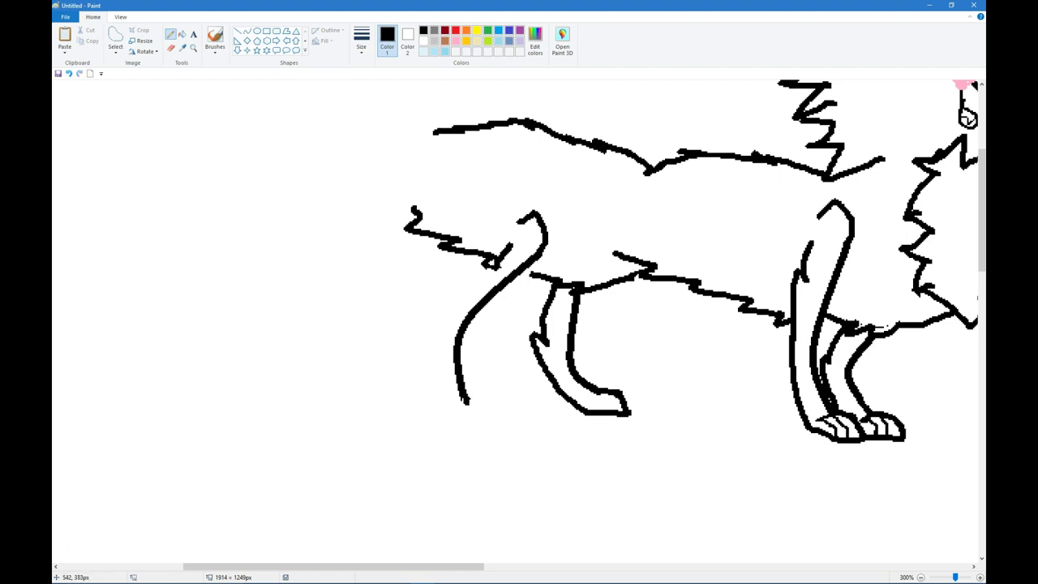
{"action": "mouse_move", "coordinate": [501, 430]}
{"action": "left_mouse_down"}
{"action": "mouse_move", "coordinate": [438, 312]}
{"action": "mouse_move", "coordinate": [488, 268]}
{"action": "left_mouse_up"}
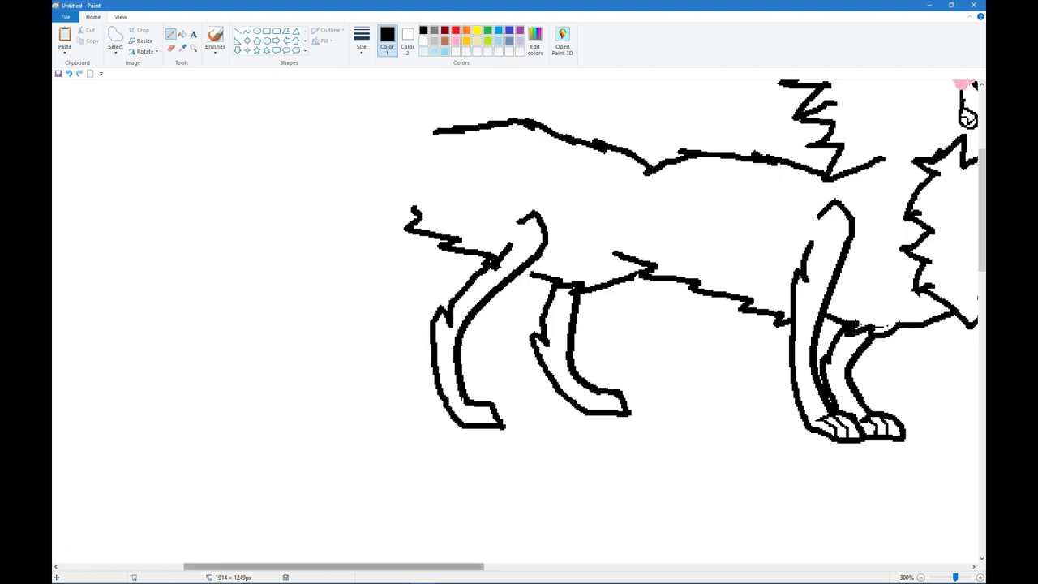
Erase both front legs below the shoulder curve with white.
{"action": "left_click_drag", "start_coordinate": [333, 567], "coordinate": [426, 567]}
{"action": "left_click", "coordinate": [422, 41]}
{"action": "mouse_move", "coordinate": [599, 332]}
{"action": "left_mouse_down"}
{"action": "mouse_move", "coordinate": [560, 329]}
{"action": "mouse_move", "coordinate": [567, 422]}
{"action": "left_mouse_up"}
Try a new curved forward edge with a paw for the front leg.
{"action": "mouse_move", "coordinate": [566, 242]}
{"action": "left_mouse_down"}
{"action": "mouse_move", "coordinate": [614, 394]}
{"action": "mouse_move", "coordinate": [608, 417]}
{"action": "left_mouse_up"}
{"action": "key", "text": "ctrl+z"}
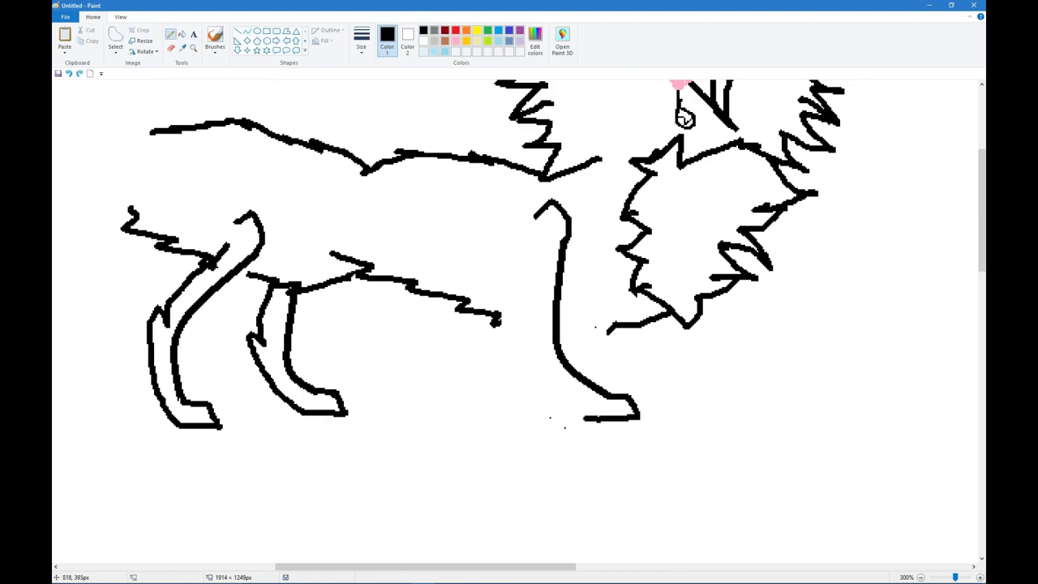
{"action": "key", "text": "ctrl+z"}
Redraw the front leg with a bent forward edge, a rounded paw and a rear edge up to the shoulder.
{"action": "left_click_drag", "start_coordinate": [570, 236], "coordinate": [598, 394]}
{"action": "left_click_drag", "start_coordinate": [580, 316], "coordinate": [555, 324]}
{"action": "left_click", "coordinate": [170, 34]}
{"action": "mouse_move", "coordinate": [595, 384]}
{"action": "left_mouse_down"}
{"action": "mouse_move", "coordinate": [603, 403]}
{"action": "mouse_move", "coordinate": [571, 403]}
{"action": "mouse_move", "coordinate": [523, 308]}
{"action": "left_mouse_up"}
{"action": "key", "text": "ctrl+z"}
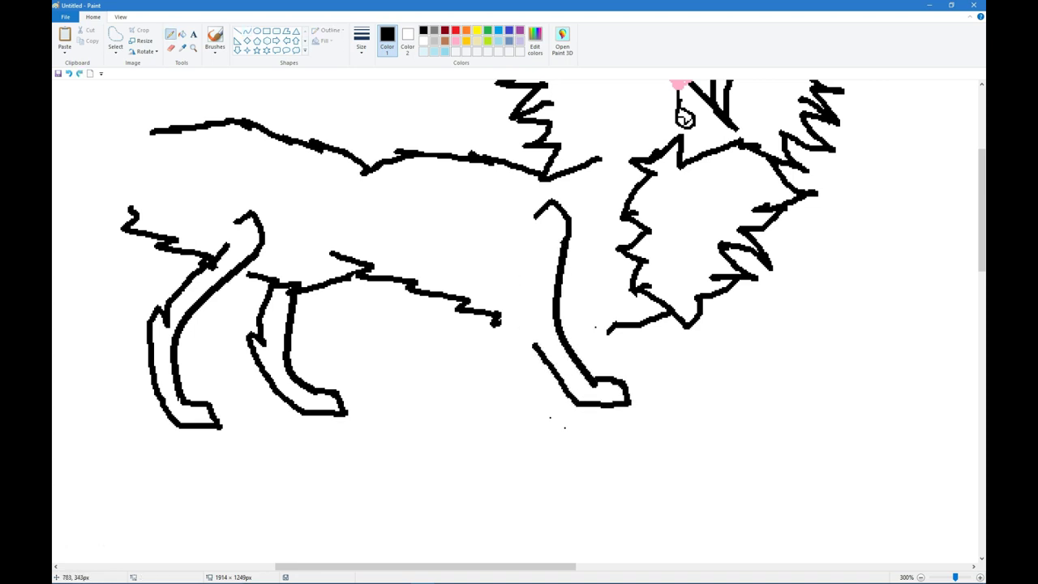
{"action": "left_click_drag", "start_coordinate": [541, 239], "coordinate": [519, 308]}
Reconnect the belly outline to both sides of the front leg.
{"action": "left_click_drag", "start_coordinate": [496, 324], "coordinate": [523, 331]}
{"action": "left_click_drag", "start_coordinate": [596, 327], "coordinate": [561, 321]}
{"action": "key", "text": "ctrl+z"}
Redraw the rear part of the back as a black line rising into jagged fur over the rump.
{"action": "scroll", "coordinate": [685, 117], "scroll_direction": "down", "scroll_amount": 3}
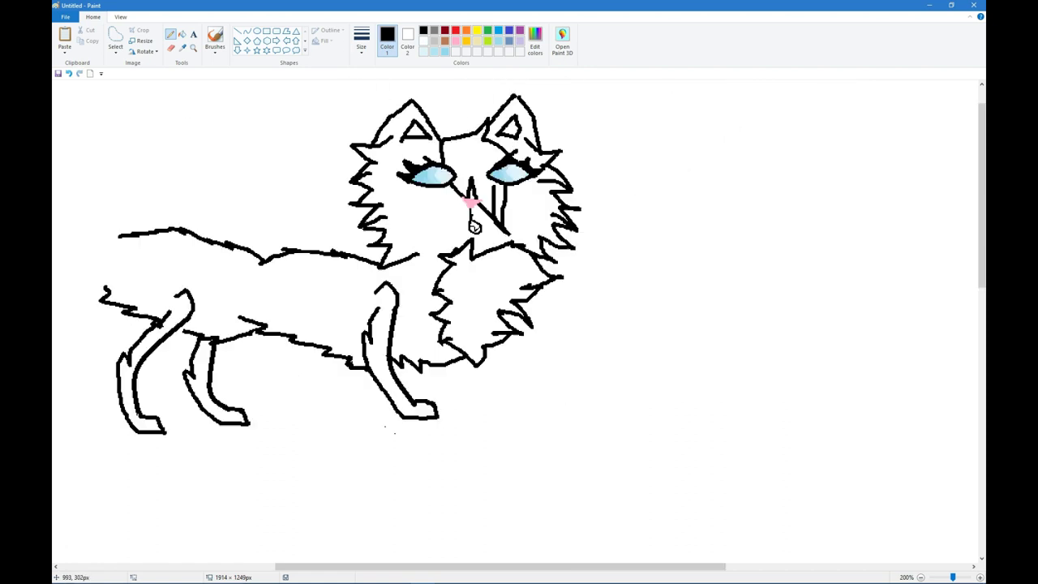
{"action": "scroll", "coordinate": [916, 266], "scroll_direction": "up", "scroll_amount": 2}
{"action": "left_click", "coordinate": [422, 30]}
{"action": "scroll", "coordinate": [730, 284], "scroll_direction": "up", "scroll_amount": 1}
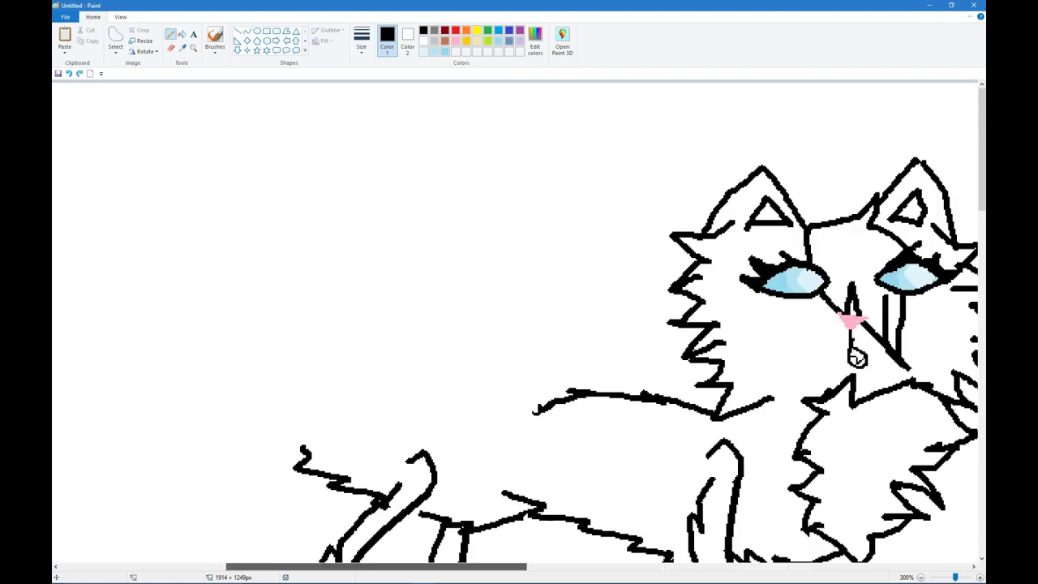
{"action": "scroll", "coordinate": [567, 324], "scroll_direction": "right", "scroll_amount": 2}
{"action": "mouse_move", "coordinate": [496, 394]}
{"action": "left_mouse_down"}
{"action": "mouse_move", "coordinate": [417, 343]}
{"action": "mouse_move", "coordinate": [268, 339]}
{"action": "left_mouse_up"}
{"action": "scroll", "coordinate": [516, 328], "scroll_direction": "down", "scroll_amount": 1}
{"action": "scroll", "coordinate": [517, 328], "scroll_direction": "up", "scroll_amount": 1}
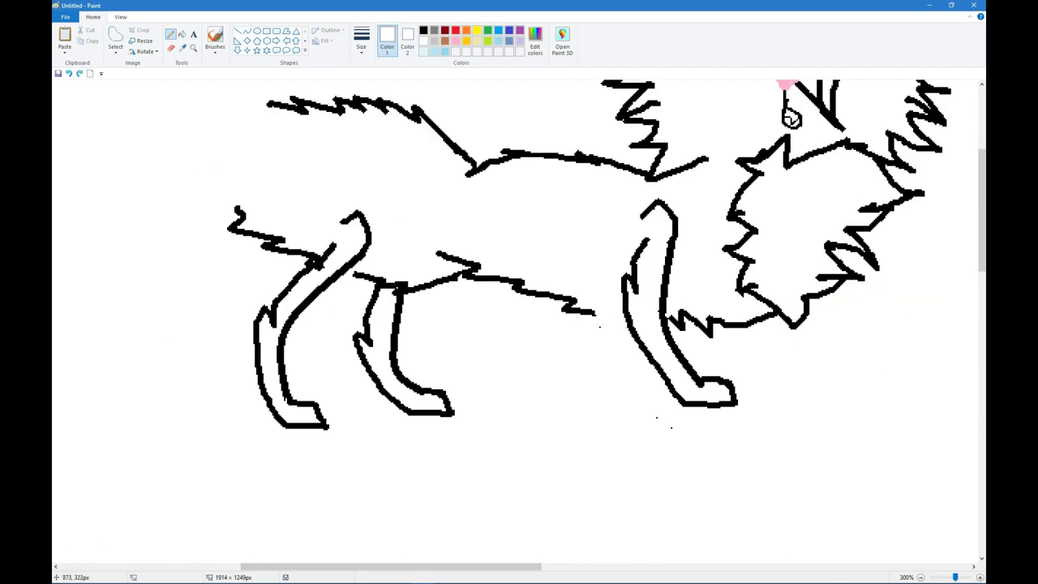
Redraw the lower chest line with jagged fur up to the front leg, and erase the belly outline between the legs.
{"action": "left_click", "coordinate": [730, 318]}
{"action": "left_click", "coordinate": [422, 30]}
{"action": "left_click", "coordinate": [170, 33]}
{"action": "mouse_move", "coordinate": [666, 301]}
{"action": "left_mouse_down"}
{"action": "mouse_move", "coordinate": [722, 332]}
{"action": "mouse_move", "coordinate": [791, 335]}
{"action": "left_mouse_up"}
{"action": "left_click", "coordinate": [422, 40]}
{"action": "left_click_drag", "start_coordinate": [438, 254], "coordinate": [597, 313]}
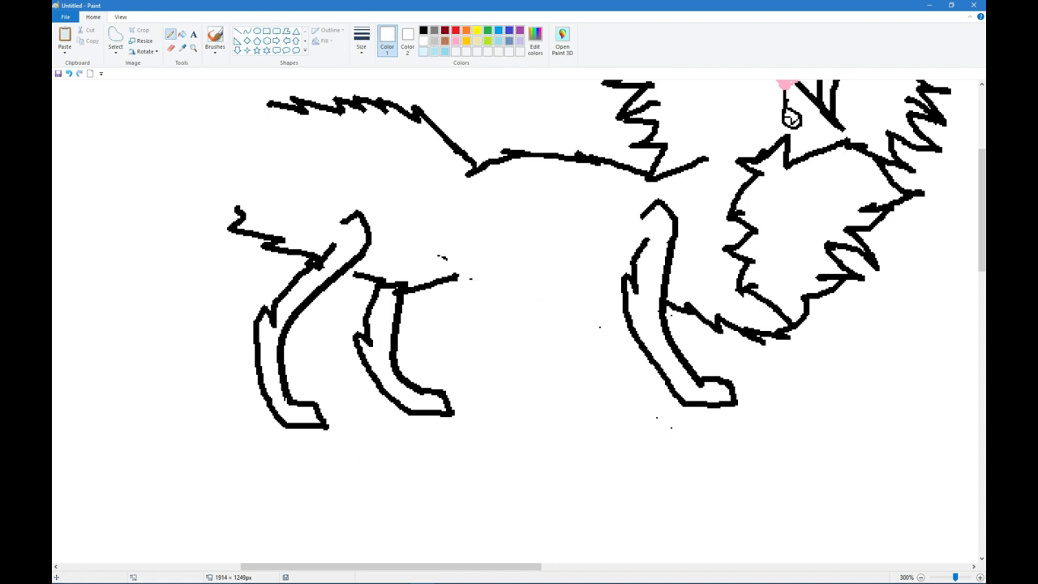
Try a jagged belly outline between the hind and front legs, and undo its strokes.
{"action": "mouse_move", "coordinate": [483, 268]}
{"action": "left_mouse_down"}
{"action": "mouse_move", "coordinate": [623, 308]}
{"action": "mouse_move", "coordinate": [454, 258]}
{"action": "left_mouse_up"}
{"action": "key", "text": "ctrl+z"}
{"action": "left_click", "coordinate": [422, 41]}
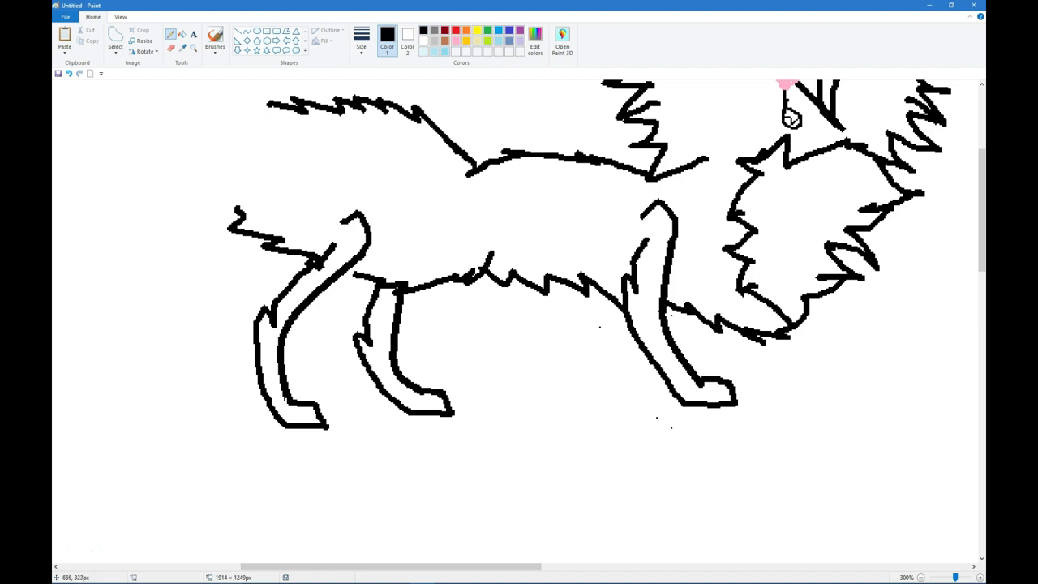
{"action": "scroll", "coordinate": [790, 117], "scroll_direction": "down", "scroll_amount": 2}
{"action": "left_click", "coordinate": [422, 41]}
{"action": "mouse_move", "coordinate": [437, 218]}
{"action": "left_mouse_down"}
{"action": "mouse_move", "coordinate": [532, 223]}
{"action": "mouse_move", "coordinate": [624, 247]}
{"action": "mouse_move", "coordinate": [589, 220]}
{"action": "mouse_move", "coordinate": [439, 173]}
{"action": "mouse_move", "coordinate": [409, 229]}
{"action": "left_mouse_up"}
{"action": "key", "text": "ctrl+z"}
{"action": "key", "text": "ctrl+z"}
{"action": "left_click", "coordinate": [422, 30]}
{"action": "key", "text": "ctrl+z"}
{"action": "scroll", "coordinate": [409, 229], "scroll_direction": "down", "scroll_amount": 1}
{"action": "scroll", "coordinate": [410, 229], "scroll_direction": "up", "scroll_amount": 1}
{"action": "key", "text": "ctrl+z"}
Try several alternative strokes for the belly outline and the hind flank, undoing each one.
{"action": "left_click_drag", "start_coordinate": [624, 256], "coordinate": [480, 188]}
{"action": "key", "text": "ctrl+z"}
{"action": "left_click_drag", "start_coordinate": [485, 210], "coordinate": [434, 171]}
{"action": "key", "text": "ctrl+z"}
{"action": "left_click_drag", "start_coordinate": [477, 199], "coordinate": [408, 228]}
{"action": "key", "text": "ctrl+z"}
{"action": "key", "text": "ctrl+z"}
Draw the belly outline from the front leg back to the flank, and join it to the far hind leg.
{"action": "left_click_drag", "start_coordinate": [625, 245], "coordinate": [462, 193]}
{"action": "left_click_drag", "start_coordinate": [406, 230], "coordinate": [475, 184]}
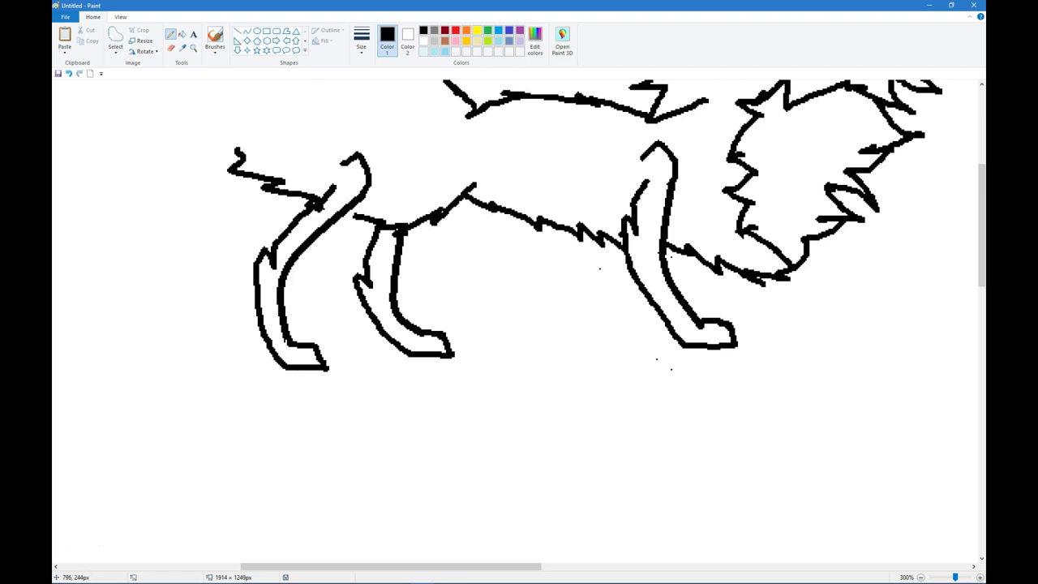
Remove the plain belly outline and redraw it with jagged fur from the flank to the front leg, undoing faulty strokes.
{"action": "scroll", "coordinate": [568, 325], "scroll_direction": "up", "scroll_amount": 2}
{"action": "key", "text": "ctrl+z"}
{"action": "key", "text": "ctrl+z"}
{"action": "key", "text": "ctrl+z"}
{"action": "mouse_move", "coordinate": [480, 389]}
{"action": "left_mouse_down"}
{"action": "mouse_move", "coordinate": [621, 418]}
{"action": "mouse_move", "coordinate": [615, 428]}
{"action": "mouse_move", "coordinate": [550, 397]}
{"action": "left_mouse_up"}
{"action": "key", "text": "ctrl+z"}
{"action": "key", "text": "ctrl+z"}
{"action": "key", "text": "ctrl+z"}
{"action": "left_click_drag", "start_coordinate": [623, 428], "coordinate": [470, 382]}
{"action": "key", "text": "ctrl+z"}
{"action": "mouse_move", "coordinate": [406, 404]}
{"action": "left_mouse_down"}
{"action": "mouse_move", "coordinate": [498, 357]}
{"action": "mouse_move", "coordinate": [560, 418]}
{"action": "mouse_move", "coordinate": [624, 442]}
{"action": "left_mouse_up"}
{"action": "key", "text": "ctrl+z"}
Redraw the lower chest line with jagged fur from the near front leg to the base of the chest ruff.
{"action": "scroll", "coordinate": [790, 241], "scroll_direction": "down", "scroll_amount": 1}
{"action": "key", "text": "ctrl+z"}
{"action": "left_click_drag", "start_coordinate": [690, 454], "coordinate": [793, 420]}
{"action": "key", "text": "ctrl+z"}
{"action": "key", "text": "ctrl+z"}
{"action": "mouse_move", "coordinate": [666, 435]}
{"action": "left_mouse_down"}
{"action": "mouse_move", "coordinate": [715, 455]}
{"action": "mouse_move", "coordinate": [794, 464]}
{"action": "left_mouse_up"}
{"action": "left_click_drag", "start_coordinate": [725, 431], "coordinate": [749, 448]}
Draw the bent far front leg with its paw behind the near front leg, undoing faulty strokes.
{"action": "scroll", "coordinate": [519, 316], "scroll_direction": "down", "scroll_amount": 3}
{"action": "mouse_move", "coordinate": [628, 321]}
{"action": "left_mouse_down"}
{"action": "mouse_move", "coordinate": [611, 381]}
{"action": "mouse_move", "coordinate": [588, 344]}
{"action": "left_mouse_up"}
{"action": "key", "text": "ctrl+z"}
{"action": "left_click", "coordinate": [248, 31]}
{"action": "key", "text": "ctrl+z"}
{"action": "mouse_move", "coordinate": [618, 388]}
{"action": "left_mouse_down"}
{"action": "mouse_move", "coordinate": [653, 405]}
{"action": "mouse_move", "coordinate": [587, 413]}
{"action": "mouse_move", "coordinate": [645, 381]}
{"action": "mouse_move", "coordinate": [654, 403]}
{"action": "mouse_move", "coordinate": [592, 318]}
{"action": "left_mouse_up"}
{"action": "key", "text": "ctrl+z"}
{"action": "key", "text": "ctrl+z"}
Switch to a thinner line and draw the toe lines on the paws.
{"action": "left_click", "coordinate": [360, 41]}
{"action": "left_click", "coordinate": [382, 127]}
{"action": "left_click_drag", "start_coordinate": [620, 390], "coordinate": [623, 401]}
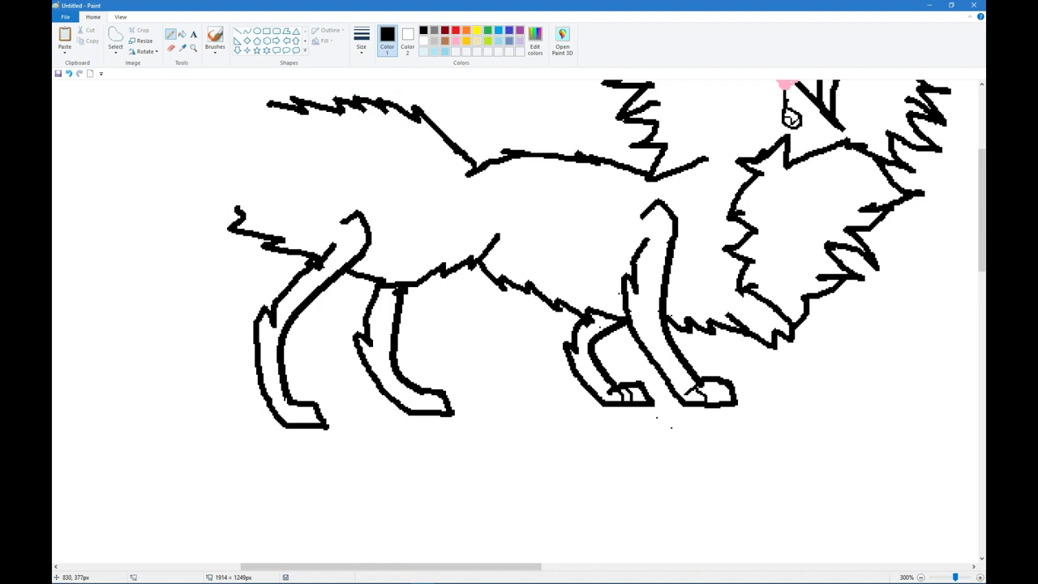
{"action": "scroll", "coordinate": [519, 316], "scroll_direction": "down", "scroll_amount": 3}
{"action": "scroll", "coordinate": [519, 316], "scroll_direction": "up", "scroll_amount": 3}
Try an upright tail rising from the rump as a curve with a pointed freehand tip, and undo it.
{"action": "left_click", "coordinate": [247, 31]}
{"action": "left_click_drag", "start_coordinate": [268, 344], "coordinate": [251, 139]}
{"action": "left_click_drag", "start_coordinate": [261, 244], "coordinate": [286, 219]}
{"action": "left_click", "coordinate": [171, 34]}
{"action": "left_click_drag", "start_coordinate": [251, 140], "coordinate": [227, 84]}
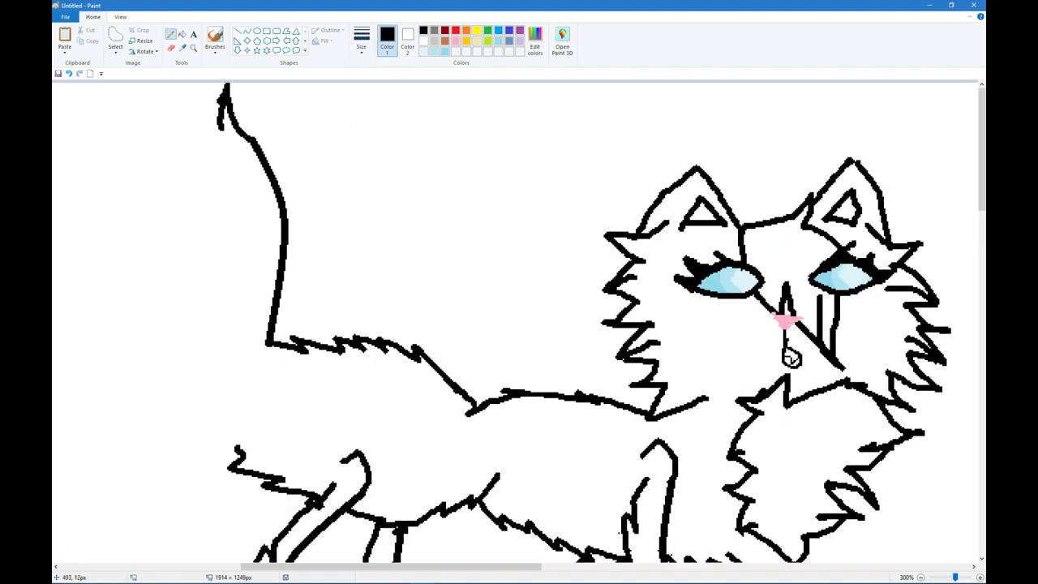
{"action": "key", "text": "ctrl+z"}
{"action": "left_click_drag", "start_coordinate": [251, 139], "coordinate": [146, 121]}
{"action": "key", "text": "ctrl+z"}
{"action": "key", "text": "ctrl+z"}
Try a differently bent tail curve with small fur strokes at its upper end, and undo the strokes.
{"action": "left_click", "coordinate": [248, 31]}
{"action": "left_click_drag", "start_coordinate": [268, 344], "coordinate": [260, 214]}
{"action": "mouse_move", "coordinate": [265, 279]}
{"action": "left_mouse_down"}
{"action": "mouse_move", "coordinate": [332, 303]}
{"action": "mouse_move", "coordinate": [274, 264]}
{"action": "left_mouse_up"}
{"action": "left_click", "coordinate": [170, 34]}
{"action": "left_click_drag", "start_coordinate": [259, 216], "coordinate": [257, 253]}
{"action": "mouse_move", "coordinate": [251, 191]}
{"action": "left_mouse_down"}
{"action": "mouse_move", "coordinate": [197, 99]}
{"action": "mouse_move", "coordinate": [122, 128]}
{"action": "mouse_move", "coordinate": [186, 111]}
{"action": "mouse_move", "coordinate": [135, 146]}
{"action": "mouse_move", "coordinate": [139, 193]}
{"action": "left_mouse_up"}
{"action": "key", "text": "ctrl+z"}
{"action": "key", "text": "ctrl+z"}
{"action": "key", "text": "ctrl+z"}
{"action": "key", "text": "ctrl+z"}
Try a tail curving backward with a furry pointed tip, undoing and redrawing several strokes.
{"action": "left_click_drag", "start_coordinate": [208, 136], "coordinate": [140, 165]}
{"action": "mouse_move", "coordinate": [188, 151]}
{"action": "left_mouse_down"}
{"action": "mouse_move", "coordinate": [155, 182]}
{"action": "mouse_move", "coordinate": [159, 208]}
{"action": "left_mouse_up"}
{"action": "key", "text": "ctrl+z"}
{"action": "key", "text": "ctrl+z"}
{"action": "mouse_move", "coordinate": [172, 167]}
{"action": "left_mouse_down"}
{"action": "mouse_move", "coordinate": [146, 183]}
{"action": "mouse_move", "coordinate": [154, 202]}
{"action": "left_mouse_up"}
{"action": "key", "text": "ctrl+z"}
{"action": "key", "text": "ctrl+z"}
{"action": "key", "text": "ctrl+z"}
{"action": "key", "text": "ctrl+z"}
{"action": "key", "text": "ctrl+z"}
{"action": "mouse_move", "coordinate": [269, 339]}
{"action": "left_mouse_down"}
{"action": "mouse_move", "coordinate": [260, 122]}
{"action": "mouse_move", "coordinate": [266, 191]}
{"action": "mouse_move", "coordinate": [167, 134]}
{"action": "mouse_move", "coordinate": [141, 188]}
{"action": "mouse_move", "coordinate": [179, 215]}
{"action": "left_mouse_up"}
{"action": "key", "text": "ctrl+z"}
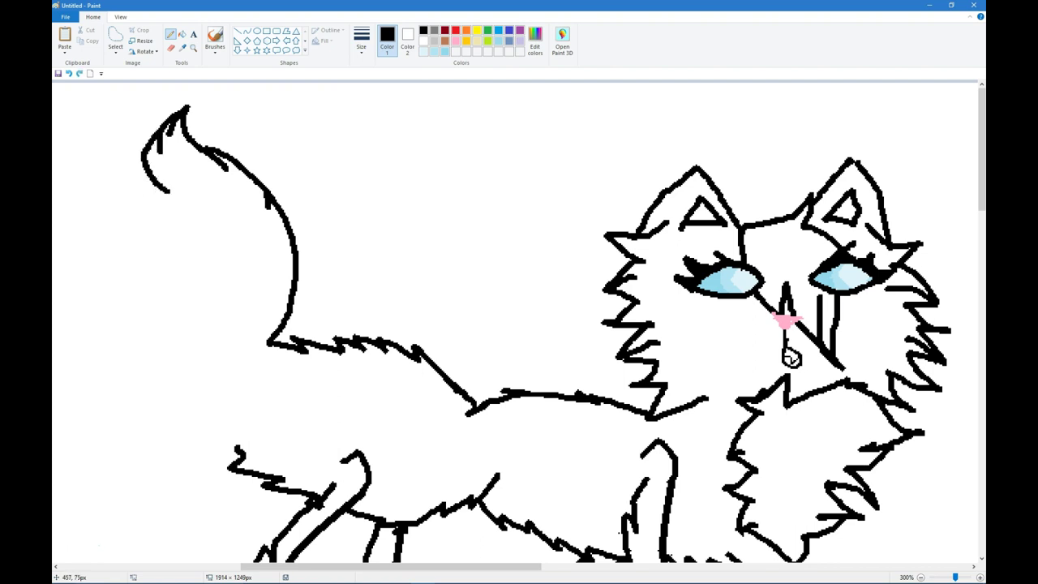
Try the rump outline and the rear edge of the backward-curving tail, and undo the whole tail.
{"action": "mouse_move", "coordinate": [196, 418]}
{"action": "left_mouse_down"}
{"action": "mouse_move", "coordinate": [245, 294]}
{"action": "mouse_move", "coordinate": [221, 233]}
{"action": "left_mouse_up"}
{"action": "mouse_move", "coordinate": [200, 235]}
{"action": "left_mouse_down"}
{"action": "mouse_move", "coordinate": [157, 212]}
{"action": "mouse_move", "coordinate": [174, 240]}
{"action": "mouse_move", "coordinate": [150, 227]}
{"action": "left_mouse_up"}
{"action": "key", "text": "ctrl+z"}
{"action": "key", "text": "ctrl+z"}
{"action": "left_click_drag", "start_coordinate": [155, 227], "coordinate": [180, 186]}
{"action": "key", "text": "ctrl+z"}
{"action": "key", "text": "ctrl+z"}
{"action": "key", "text": "ctrl+z"}
{"action": "mouse_move", "coordinate": [212, 266]}
{"action": "left_mouse_down"}
{"action": "mouse_move", "coordinate": [227, 271]}
{"action": "mouse_move", "coordinate": [180, 223]}
{"action": "left_mouse_up"}
{"action": "scroll", "coordinate": [519, 325], "scroll_direction": "down", "scroll_amount": 1}
{"action": "scroll", "coordinate": [518, 324], "scroll_direction": "up", "scroll_amount": 2}
{"action": "key", "text": "ctrl+z"}
{"action": "key", "text": "ctrl+z"}
{"action": "key", "text": "ctrl+z"}
{"action": "key", "text": "ctrl+z"}
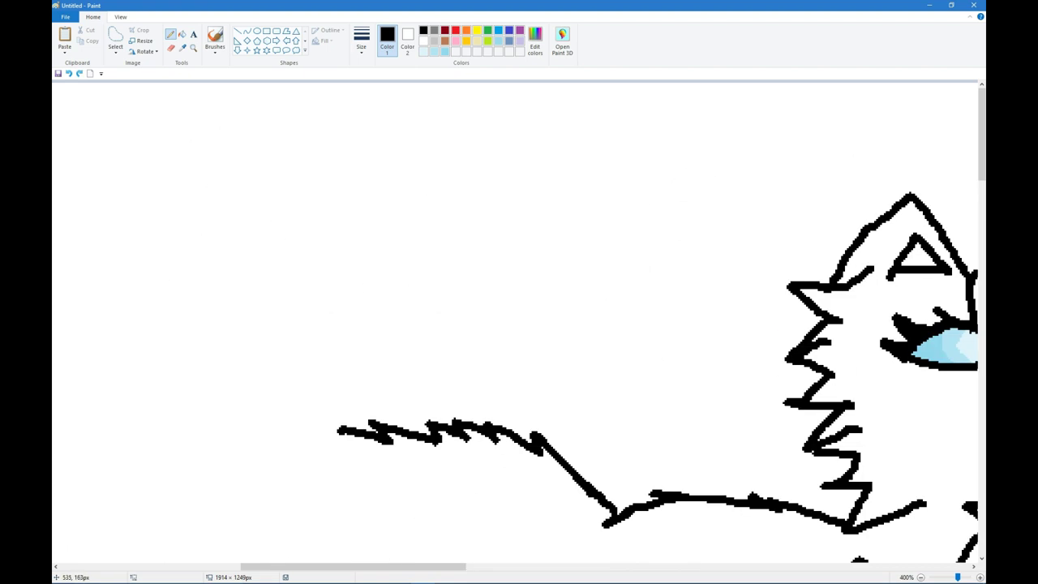
Draw a tall raised tail with jagged fur along both edges, and start the back of the rump.
{"action": "left_click_drag", "start_coordinate": [362, 366], "coordinate": [359, 248]}
{"action": "key", "text": "ctrl+z"}
{"action": "mouse_move", "coordinate": [339, 428]}
{"action": "left_mouse_down"}
{"action": "mouse_move", "coordinate": [377, 308]}
{"action": "mouse_move", "coordinate": [231, 167]}
{"action": "left_mouse_up"}
{"action": "key", "text": "ctrl+z"}
{"action": "mouse_move", "coordinate": [376, 345]}
{"action": "left_mouse_down"}
{"action": "mouse_move", "coordinate": [306, 262]}
{"action": "mouse_move", "coordinate": [271, 160]}
{"action": "left_mouse_up"}
{"action": "mouse_move", "coordinate": [327, 141]}
{"action": "left_mouse_down"}
{"action": "mouse_move", "coordinate": [221, 242]}
{"action": "mouse_move", "coordinate": [202, 199]}
{"action": "mouse_move", "coordinate": [301, 438]}
{"action": "left_mouse_up"}
{"action": "key", "text": "ctrl+z"}
{"action": "scroll", "coordinate": [894, 266], "scroll_direction": "down", "scroll_amount": 3}
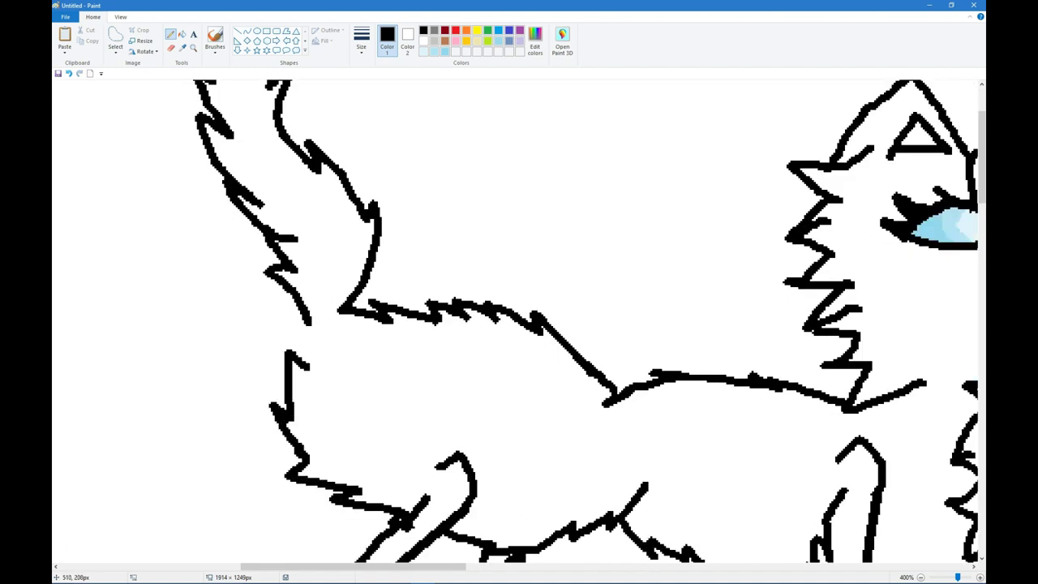
Redraw the tail's rear edge with longer fur tufts and a spiky tip, and outline the back of the rump.
{"action": "scroll", "coordinate": [894, 266], "scroll_direction": "down", "scroll_amount": 2}
{"action": "scroll", "coordinate": [894, 266], "scroll_direction": "up", "scroll_amount": 1}
{"action": "key", "text": "ctrl+z"}
{"action": "left_click_drag", "start_coordinate": [426, 174], "coordinate": [466, 128]}
{"action": "key", "text": "ctrl+z"}
{"action": "mouse_move", "coordinate": [425, 166]}
{"action": "left_mouse_down"}
{"action": "mouse_move", "coordinate": [350, 84]}
{"action": "mouse_move", "coordinate": [425, 334]}
{"action": "mouse_move", "coordinate": [438, 442]}
{"action": "left_mouse_up"}
{"action": "scroll", "coordinate": [438, 442], "scroll_direction": "left", "scroll_amount": 5}
{"action": "scroll", "coordinate": [437, 442], "scroll_direction": "right", "scroll_amount": 5}
{"action": "key", "text": "ctrl+z"}
{"action": "key", "text": "ctrl+z"}
{"action": "mouse_move", "coordinate": [301, 188]}
{"action": "left_mouse_down"}
{"action": "mouse_move", "coordinate": [356, 283]}
{"action": "mouse_move", "coordinate": [383, 441]}
{"action": "left_mouse_up"}
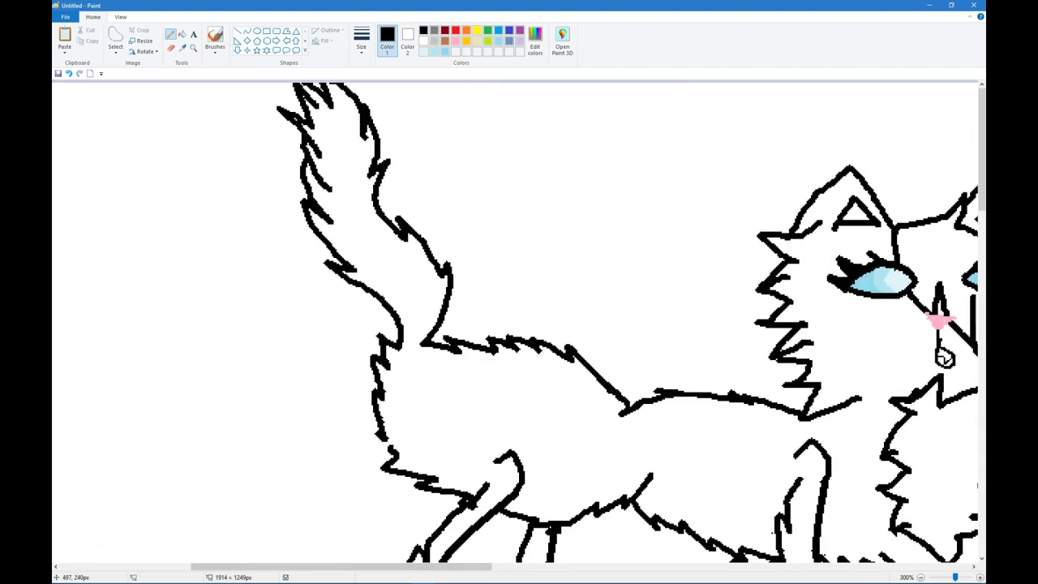
Redo the tail's rear edge and the rump outline with jagged fur down to the hind leg.
{"action": "key", "text": "ctrl+z"}
{"action": "key", "text": "ctrl+z"}
{"action": "mouse_move", "coordinate": [296, 84]}
{"action": "left_mouse_down"}
{"action": "mouse_move", "coordinate": [333, 154]}
{"action": "mouse_move", "coordinate": [337, 219]}
{"action": "mouse_move", "coordinate": [395, 333]}
{"action": "mouse_move", "coordinate": [361, 436]}
{"action": "left_mouse_up"}
{"action": "scroll", "coordinate": [361, 437], "scroll_direction": "down", "scroll_amount": 3}
{"action": "scroll", "coordinate": [361, 436], "scroll_direction": "up", "scroll_amount": 3}
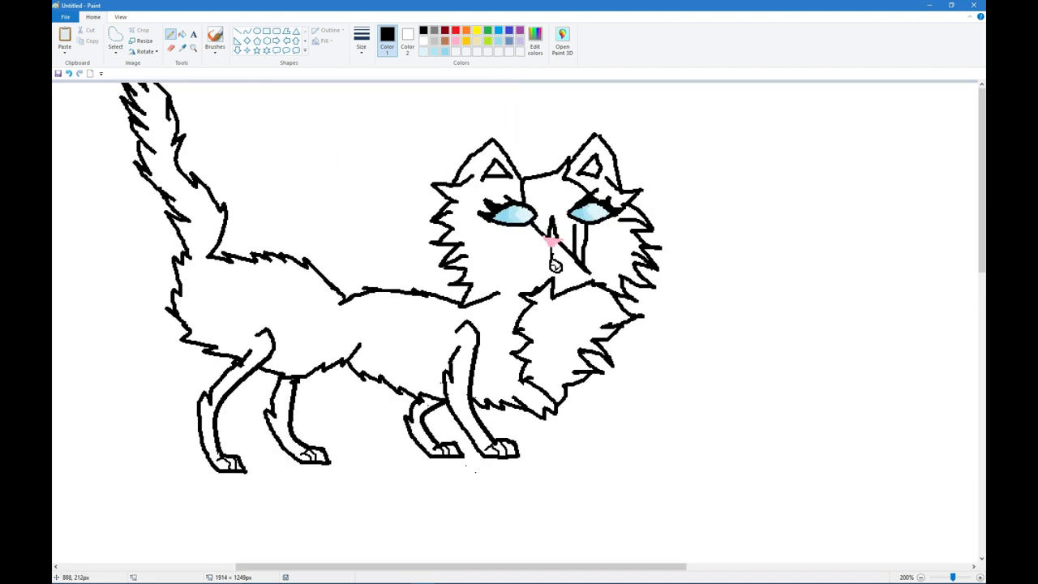
Add a grey patch to each of the cat's blue eyes.
{"action": "scroll", "coordinate": [514, 324], "scroll_direction": "down", "scroll_amount": 3}
{"action": "scroll", "coordinate": [515, 324], "scroll_direction": "right", "scroll_amount": 2}
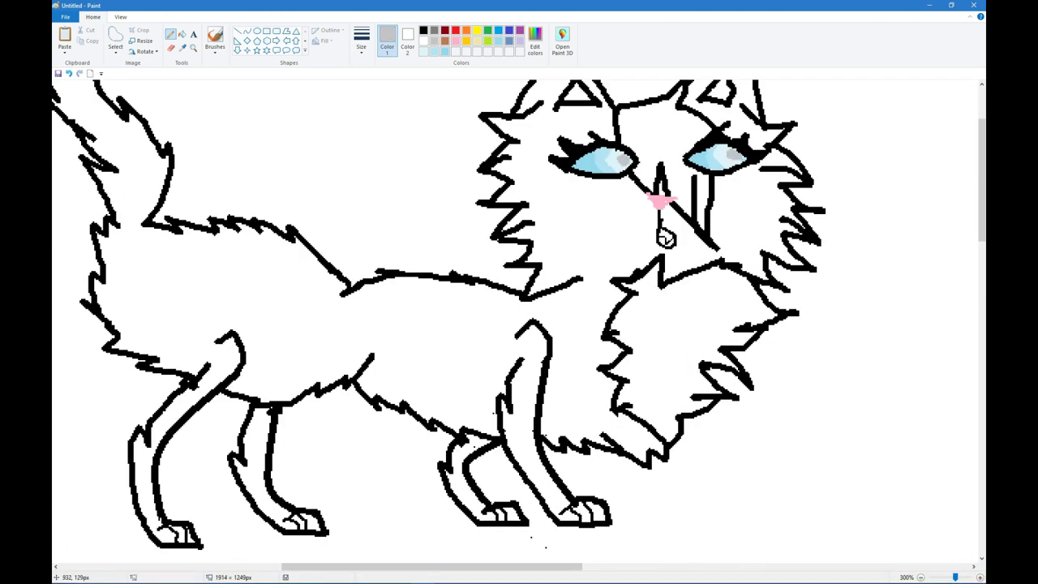
{"action": "left_click", "coordinate": [622, 160]}
{"action": "left_click", "coordinate": [732, 154]}
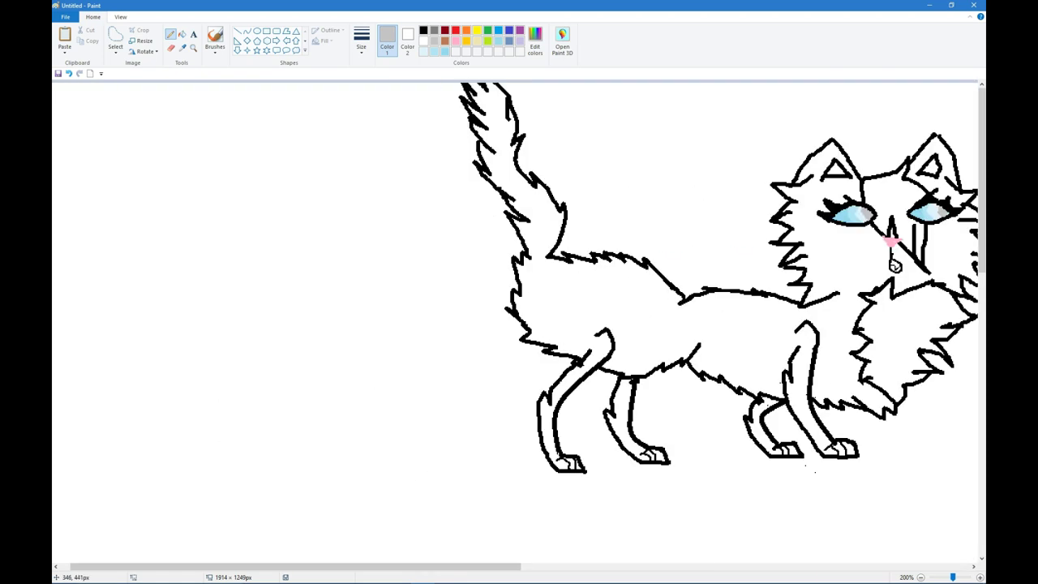
Try thin outline strokes for a second cat's head in the empty area beside the first cat, undoing several.
{"action": "scroll", "coordinate": [514, 320], "scroll_direction": "up", "scroll_amount": 1}
{"action": "mouse_move", "coordinate": [514, 219]}
{"action": "left_mouse_down"}
{"action": "mouse_move", "coordinate": [551, 164]}
{"action": "mouse_move", "coordinate": [579, 204]}
{"action": "left_mouse_up"}
{"action": "key", "text": "ctrl+z"}
{"action": "mouse_move", "coordinate": [592, 201]}
{"action": "left_mouse_down"}
{"action": "mouse_move", "coordinate": [646, 199]}
{"action": "mouse_move", "coordinate": [559, 236]}
{"action": "left_mouse_up"}
{"action": "key", "text": "ctrl+z"}
{"action": "left_click_drag", "start_coordinate": [561, 237], "coordinate": [644, 230]}
{"action": "key", "text": "ctrl+z"}
{"action": "key", "text": "ctrl+z"}
{"action": "key", "text": "ctrl+z"}
Try a pointed forehead marking and jagged cheek fur on the thin-lined second head, and undo the sketch.
{"action": "left_click_drag", "start_coordinate": [533, 229], "coordinate": [594, 269]}
{"action": "key", "text": "ctrl+z"}
{"action": "mouse_move", "coordinate": [594, 268]}
{"action": "left_mouse_down"}
{"action": "mouse_move", "coordinate": [636, 222]}
{"action": "mouse_move", "coordinate": [633, 203]}
{"action": "mouse_move", "coordinate": [666, 172]}
{"action": "mouse_move", "coordinate": [652, 160]}
{"action": "mouse_move", "coordinate": [698, 247]}
{"action": "mouse_move", "coordinate": [678, 264]}
{"action": "mouse_move", "coordinate": [701, 295]}
{"action": "mouse_move", "coordinate": [651, 308]}
{"action": "left_mouse_up"}
{"action": "key", "text": "ctrl+z"}
{"action": "key", "text": "ctrl+z"}
{"action": "mouse_move", "coordinate": [513, 200]}
{"action": "left_mouse_down"}
{"action": "mouse_move", "coordinate": [488, 243]}
{"action": "mouse_move", "coordinate": [488, 289]}
{"action": "mouse_move", "coordinate": [535, 301]}
{"action": "left_mouse_up"}
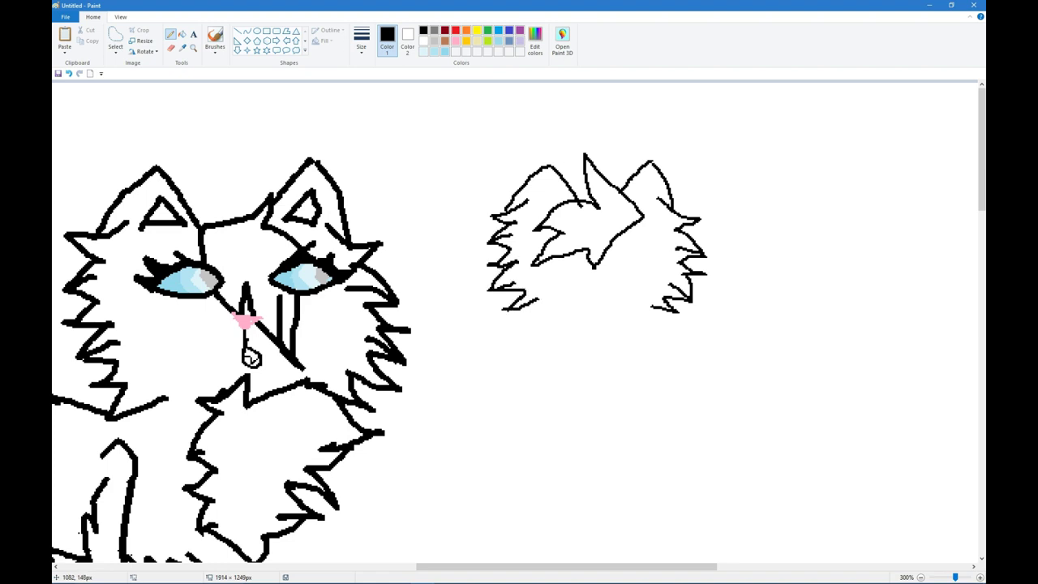
{"action": "scroll", "coordinate": [519, 325], "scroll_direction": "down", "scroll_amount": 2}
{"action": "scroll", "coordinate": [519, 324], "scroll_direction": "right", "scroll_amount": 5}
{"action": "scroll", "coordinate": [519, 324], "scroll_direction": "up", "scroll_amount": 2}
{"action": "scroll", "coordinate": [519, 324], "scroll_direction": "right", "scroll_amount": 5}
{"action": "key", "text": "ctrl+z"}
{"action": "key", "text": "ctrl+z"}
{"action": "key", "text": "ctrl+z"}
Draw the second cat's head in thicker black lines with two pointed ears and jagged cheek fur, undoing faulty strokes.
{"action": "mouse_move", "coordinate": [525, 209]}
{"action": "left_mouse_down"}
{"action": "mouse_move", "coordinate": [586, 154]}
{"action": "mouse_move", "coordinate": [606, 203]}
{"action": "mouse_move", "coordinate": [689, 225]}
{"action": "left_mouse_up"}
{"action": "key", "text": "ctrl+z"}
{"action": "mouse_move", "coordinate": [655, 194]}
{"action": "left_mouse_down"}
{"action": "mouse_move", "coordinate": [754, 263]}
{"action": "mouse_move", "coordinate": [754, 317]}
{"action": "mouse_move", "coordinate": [728, 329]}
{"action": "left_mouse_up"}
{"action": "mouse_move", "coordinate": [553, 200]}
{"action": "left_mouse_down"}
{"action": "mouse_move", "coordinate": [533, 250]}
{"action": "mouse_move", "coordinate": [559, 331]}
{"action": "mouse_move", "coordinate": [584, 325]}
{"action": "left_mouse_up"}
{"action": "left_click_drag", "start_coordinate": [580, 159], "coordinate": [550, 200]}
{"action": "left_click_drag", "start_coordinate": [692, 160], "coordinate": [710, 203]}
{"action": "key", "text": "ctrl+z"}
{"action": "key", "text": "ctrl+z"}
{"action": "key", "text": "ctrl+z"}
{"action": "key", "text": "ctrl+z"}
Complete the second head's cheek fur, and draw its pointed face marking and two narrow eyes with lashes.
{"action": "mouse_move", "coordinate": [500, 258]}
{"action": "left_mouse_down"}
{"action": "mouse_move", "coordinate": [557, 328]}
{"action": "mouse_move", "coordinate": [575, 322]}
{"action": "left_mouse_up"}
{"action": "mouse_move", "coordinate": [569, 212]}
{"action": "left_mouse_down"}
{"action": "mouse_move", "coordinate": [621, 232]}
{"action": "mouse_move", "coordinate": [548, 253]}
{"action": "left_mouse_up"}
{"action": "key", "text": "ctrl+z"}
{"action": "key", "text": "ctrl+z"}
{"action": "mouse_move", "coordinate": [603, 222]}
{"action": "left_mouse_down"}
{"action": "mouse_move", "coordinate": [544, 245]}
{"action": "mouse_move", "coordinate": [545, 258]}
{"action": "left_mouse_up"}
{"action": "key", "text": "ctrl+z"}
{"action": "key", "text": "ctrl+z"}
{"action": "left_click_drag", "start_coordinate": [637, 247], "coordinate": [681, 245]}
{"action": "left_click_drag", "start_coordinate": [515, 237], "coordinate": [555, 248]}
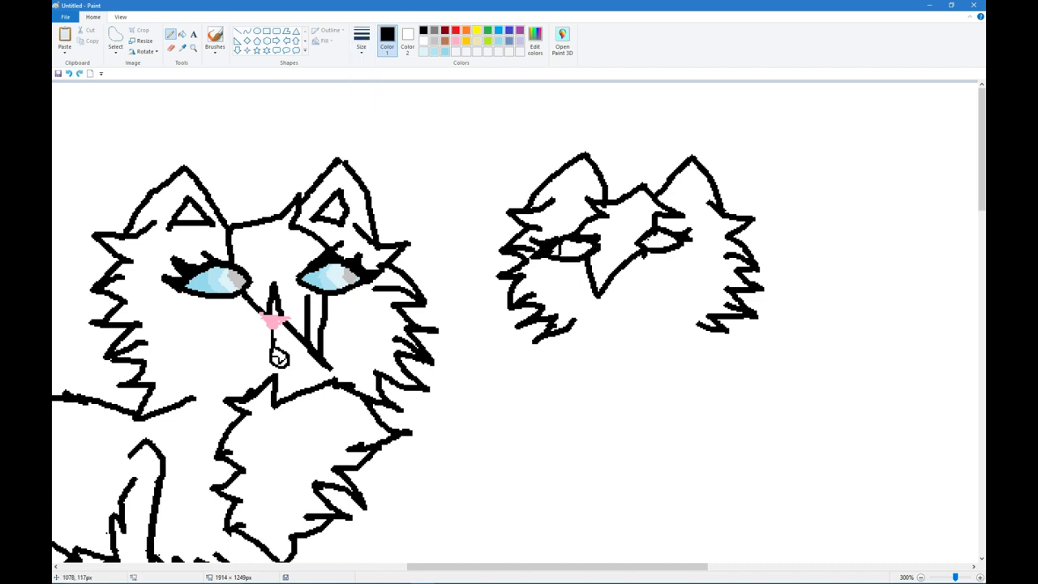
Fill both eyes of the second cat with gold on either side of the pupils.
{"action": "left_click", "coordinate": [182, 33]}
{"action": "left_click", "coordinate": [466, 40]}
{"action": "left_click", "coordinate": [561, 248]}
{"action": "left_click", "coordinate": [580, 248]}
{"action": "left_click", "coordinate": [666, 241]}
Draw a small pink nose between and below the second cat's eyes with the Pencil.
{"action": "left_click", "coordinate": [171, 33]}
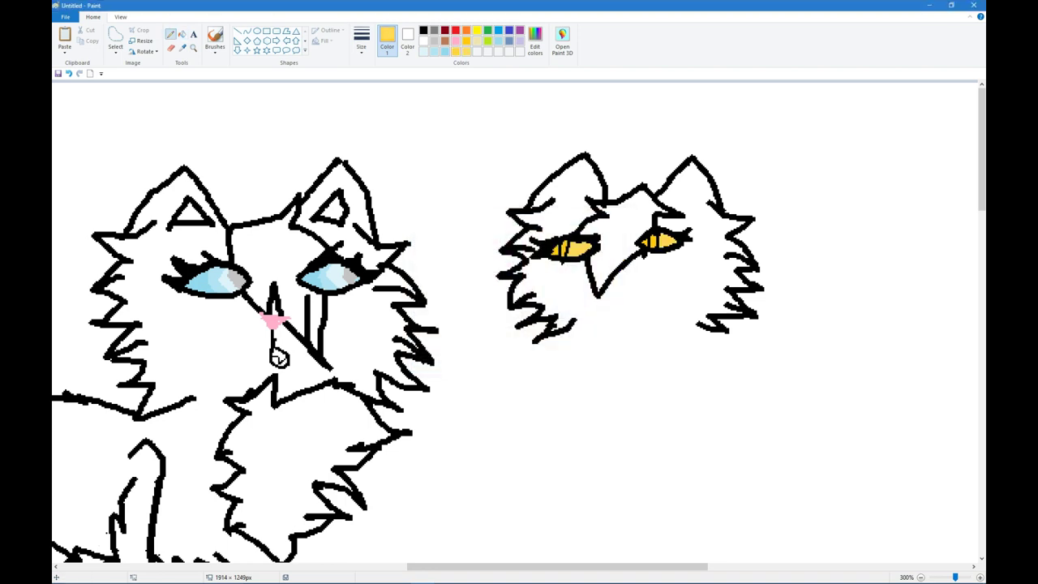
{"action": "left_click", "coordinate": [456, 40]}
{"action": "left_click_drag", "start_coordinate": [610, 270], "coordinate": [631, 265]}
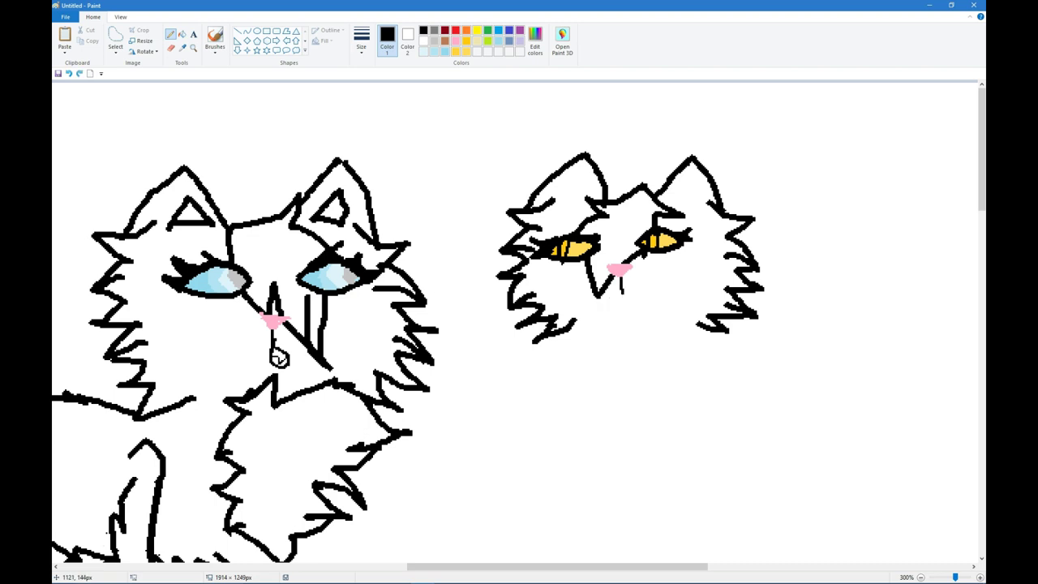
Undo the second cat's eyes, nose and last cheek-fur strokes.
{"action": "scroll", "coordinate": [519, 324], "scroll_direction": "down", "scroll_amount": 1, "text": "ctrl"}
{"action": "scroll", "coordinate": [519, 324], "scroll_direction": "right", "scroll_amount": 5}
{"action": "key", "text": "ctrl+z"}
{"action": "key", "text": "ctrl+z"}
{"action": "key", "text": "ctrl+z"}
{"action": "key", "text": "ctrl+z"}
{"action": "key", "text": "ctrl+z"}
{"action": "key", "text": "ctrl+z"}
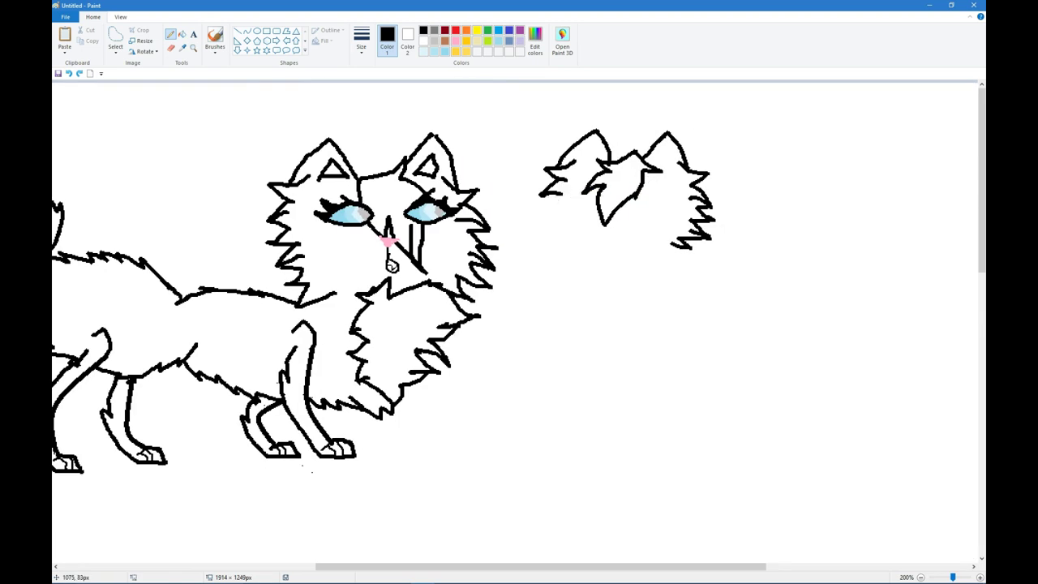
Redraw the second cat's jagged cheek fur on both sides in thick black lines and outline its inner ears.
{"action": "left_click", "coordinate": [361, 40]}
{"action": "left_click", "coordinate": [382, 87]}
{"action": "mouse_move", "coordinate": [572, 165]}
{"action": "left_mouse_down"}
{"action": "mouse_move", "coordinate": [523, 210]}
{"action": "mouse_move", "coordinate": [578, 256]}
{"action": "left_mouse_up"}
{"action": "mouse_move", "coordinate": [688, 168]}
{"action": "left_mouse_down"}
{"action": "mouse_move", "coordinate": [692, 225]}
{"action": "mouse_move", "coordinate": [715, 215]}
{"action": "mouse_move", "coordinate": [707, 242]}
{"action": "mouse_move", "coordinate": [659, 259]}
{"action": "left_mouse_up"}
{"action": "scroll", "coordinate": [515, 324], "scroll_direction": "up", "scroll_amount": 1}
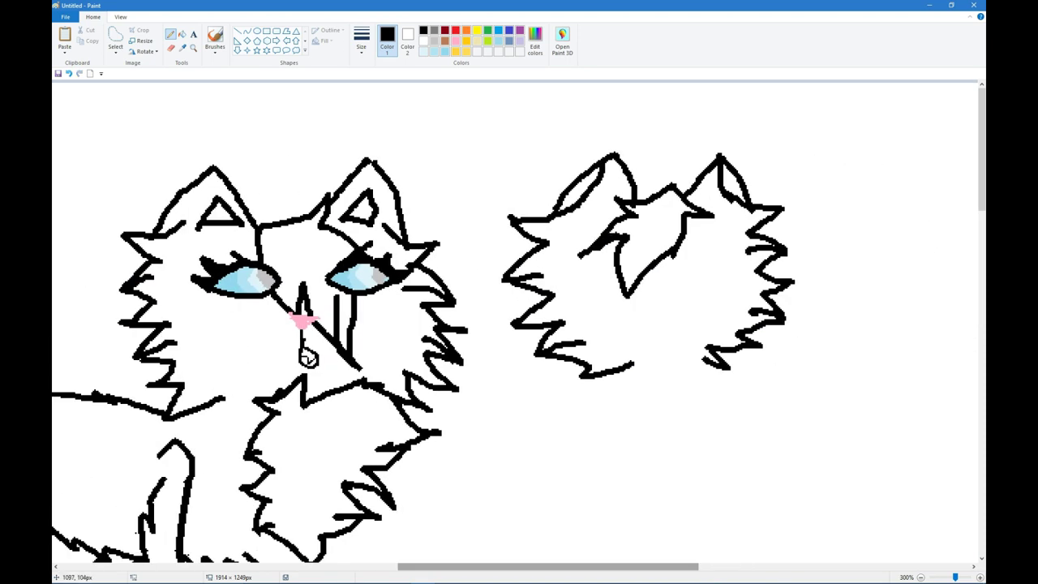
Try to sketch new eye outlines on the second cat's face.
{"action": "key", "text": "ctrl+z"}
{"action": "mouse_move", "coordinate": [581, 243]}
{"action": "left_mouse_down"}
{"action": "mouse_move", "coordinate": [614, 267]}
{"action": "mouse_move", "coordinate": [637, 259]}
{"action": "left_mouse_up"}
{"action": "key", "text": "ctrl+z"}
{"action": "mouse_move", "coordinate": [563, 267]}
{"action": "left_mouse_down"}
{"action": "mouse_move", "coordinate": [596, 243]}
{"action": "mouse_move", "coordinate": [614, 246]}
{"action": "mouse_move", "coordinate": [600, 271]}
{"action": "mouse_move", "coordinate": [727, 271]}
{"action": "left_mouse_up"}
{"action": "key", "text": "ctrl+z"}
{"action": "key", "text": "ctrl+z"}
{"action": "key", "text": "ctrl+z"}
{"action": "key", "text": "ctrl+z"}
{"action": "mouse_move", "coordinate": [655, 271]}
{"action": "left_mouse_down"}
{"action": "mouse_move", "coordinate": [725, 262]}
{"action": "mouse_move", "coordinate": [733, 272]}
{"action": "mouse_move", "coordinate": [738, 234]}
{"action": "mouse_move", "coordinate": [718, 229]}
{"action": "left_mouse_up"}
{"action": "key", "text": "ctrl+z"}
Draw the second cat's two larger eyes with narrow pupils and fill them with shades of gold.
{"action": "left_click", "coordinate": [361, 36]}
{"action": "left_click", "coordinate": [384, 102]}
{"action": "left_click_drag", "start_coordinate": [588, 257], "coordinate": [583, 277]}
{"action": "left_click", "coordinate": [466, 41]}
{"action": "mouse_move", "coordinate": [676, 267]}
{"action": "left_mouse_down"}
{"action": "mouse_move", "coordinate": [686, 252]}
{"action": "mouse_move", "coordinate": [655, 280]}
{"action": "left_mouse_up"}
{"action": "left_click", "coordinate": [182, 33]}
{"action": "left_click", "coordinate": [593, 268]}
{"action": "left_click", "coordinate": [574, 269]}
{"action": "left_click", "coordinate": [697, 258]}
{"action": "left_click", "coordinate": [604, 266]}
Draw a small pink nose below the second cat's eyes with the Pencil.
{"action": "left_click", "coordinate": [171, 34]}
{"action": "left_click", "coordinate": [455, 40]}
{"action": "scroll", "coordinate": [519, 325], "scroll_direction": "down", "scroll_amount": 2}
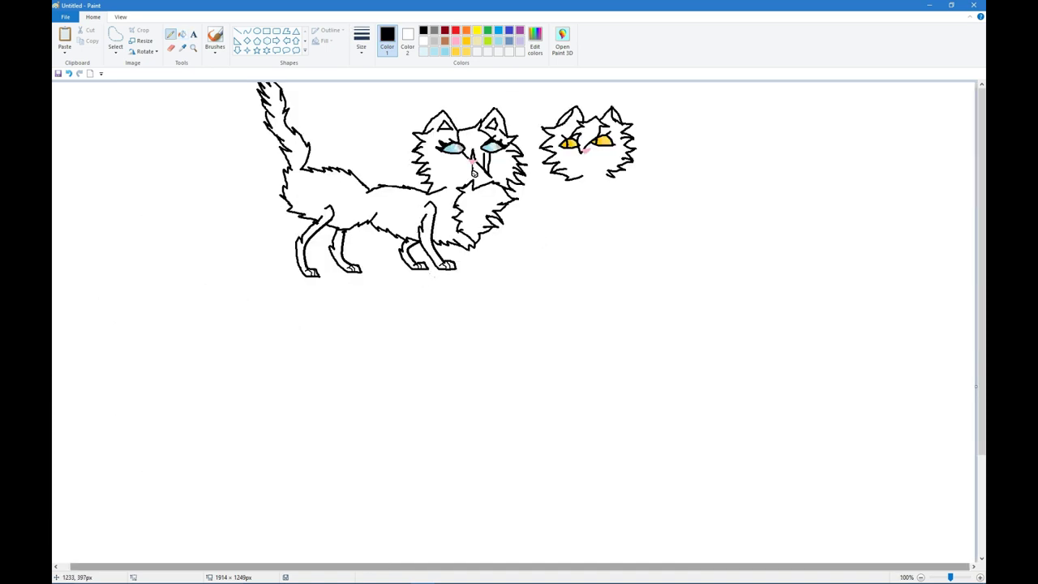
{"action": "scroll", "coordinate": [519, 324], "scroll_direction": "up", "scroll_amount": 1}
Paint white over a stray line in the second cat's cheek fur and return to a thick black Pencil.
{"action": "left_click", "coordinate": [422, 40]}
{"action": "left_click", "coordinate": [182, 33]}
{"action": "left_click", "coordinate": [170, 34]}
{"action": "mouse_move", "coordinate": [490, 256]}
{"action": "left_mouse_down"}
{"action": "mouse_move", "coordinate": [520, 256]}
{"action": "mouse_move", "coordinate": [501, 247]}
{"action": "mouse_move", "coordinate": [519, 268]}
{"action": "mouse_move", "coordinate": [515, 255]}
{"action": "left_mouse_up"}
{"action": "left_click", "coordinate": [423, 30]}
{"action": "left_click", "coordinate": [361, 40]}
{"action": "left_click", "coordinate": [382, 105]}
{"action": "key", "text": "ctrl+z"}
{"action": "key", "text": "ctrl+z"}
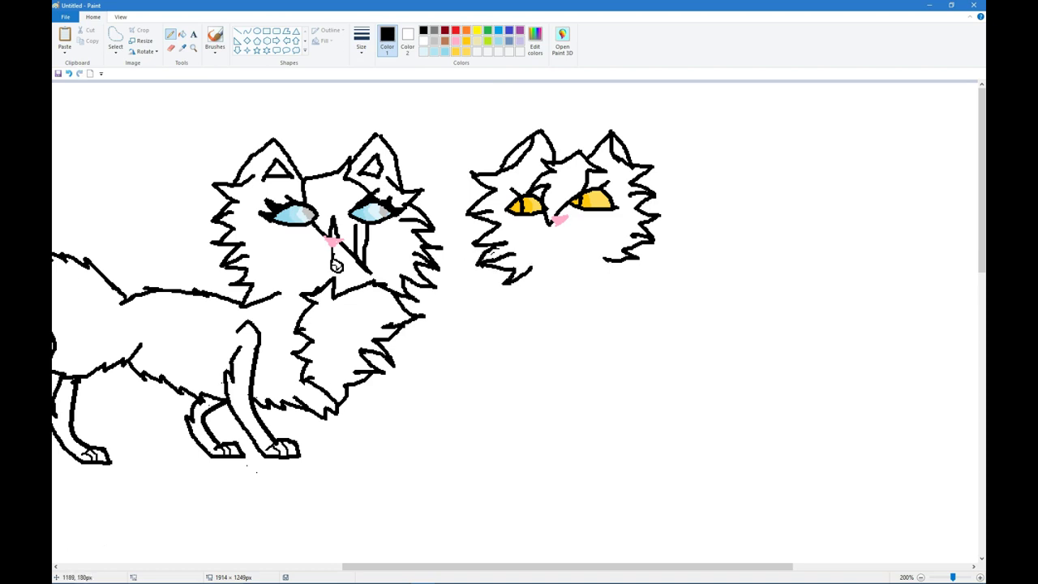
Try to draw the second cat's back and neck lines extending from its head.
{"action": "left_click", "coordinate": [423, 41]}
{"action": "mouse_move", "coordinate": [637, 258]}
{"action": "left_mouse_down"}
{"action": "mouse_move", "coordinate": [603, 259]}
{"action": "mouse_move", "coordinate": [597, 272]}
{"action": "mouse_move", "coordinate": [799, 217]}
{"action": "mouse_move", "coordinate": [872, 244]}
{"action": "left_mouse_up"}
{"action": "scroll", "coordinate": [519, 324], "scroll_direction": "right", "scroll_amount": 1}
{"action": "scroll", "coordinate": [519, 324], "scroll_direction": "right", "scroll_amount": 10}
{"action": "key", "text": "ctrl+z"}
{"action": "key", "text": "ctrl+z"}
{"action": "mouse_move", "coordinate": [449, 251]}
{"action": "left_mouse_down"}
{"action": "mouse_move", "coordinate": [556, 230]}
{"action": "mouse_move", "coordinate": [642, 252]}
{"action": "mouse_move", "coordinate": [610, 241]}
{"action": "left_mouse_up"}
{"action": "mouse_move", "coordinate": [629, 258]}
{"action": "left_mouse_down"}
{"action": "mouse_move", "coordinate": [658, 226]}
{"action": "mouse_move", "coordinate": [720, 290]}
{"action": "left_mouse_up"}
{"action": "key", "text": "ctrl+z"}
{"action": "key", "text": "ctrl+z"}
Draw the second cat's chest fur outline below its head and start the body line in thick black strokes.
{"action": "left_click_drag", "start_coordinate": [656, 243], "coordinate": [737, 242]}
{"action": "scroll", "coordinate": [518, 312], "scroll_direction": "up", "scroll_amount": 1}
{"action": "mouse_move", "coordinate": [443, 279]}
{"action": "left_mouse_down"}
{"action": "mouse_move", "coordinate": [532, 355]}
{"action": "mouse_move", "coordinate": [577, 267]}
{"action": "left_mouse_up"}
{"action": "key", "text": "ctrl+z"}
{"action": "mouse_move", "coordinate": [536, 240]}
{"action": "left_mouse_down"}
{"action": "mouse_move", "coordinate": [582, 308]}
{"action": "mouse_move", "coordinate": [567, 339]}
{"action": "left_mouse_up"}
{"action": "left_click_drag", "start_coordinate": [536, 245], "coordinate": [469, 224]}
{"action": "left_click_drag", "start_coordinate": [567, 345], "coordinate": [621, 372]}
{"action": "key", "text": "ctrl+z"}
{"action": "mouse_move", "coordinate": [569, 332]}
{"action": "left_mouse_down"}
{"action": "mouse_move", "coordinate": [736, 320]}
{"action": "mouse_move", "coordinate": [790, 291]}
{"action": "left_mouse_up"}
Extend the second cat's furry back and belly lines toward its hindquarters, undoing faulty strokes.
{"action": "scroll", "coordinate": [790, 292], "scroll_direction": "right", "scroll_amount": 3}
{"action": "left_click_drag", "start_coordinate": [503, 308], "coordinate": [606, 306]}
{"action": "key", "text": "ctrl+z"}
{"action": "key", "text": "ctrl+z"}
{"action": "mouse_move", "coordinate": [312, 346]}
{"action": "left_mouse_down"}
{"action": "mouse_move", "coordinate": [621, 313]}
{"action": "mouse_move", "coordinate": [433, 330]}
{"action": "left_mouse_up"}
{"action": "key", "text": "ctrl+z"}
{"action": "key", "text": "ctrl+z"}
{"action": "mouse_move", "coordinate": [276, 367]}
{"action": "left_mouse_down"}
{"action": "mouse_move", "coordinate": [371, 359]}
{"action": "mouse_move", "coordinate": [672, 282]}
{"action": "left_mouse_up"}
{"action": "mouse_move", "coordinate": [619, 328]}
{"action": "left_mouse_down"}
{"action": "mouse_move", "coordinate": [781, 315]}
{"action": "mouse_move", "coordinate": [814, 296]}
{"action": "left_mouse_up"}
{"action": "scroll", "coordinate": [481, 291], "scroll_direction": "down", "scroll_amount": 2}
{"action": "scroll", "coordinate": [809, 333], "scroll_direction": "up", "scroll_amount": 4}
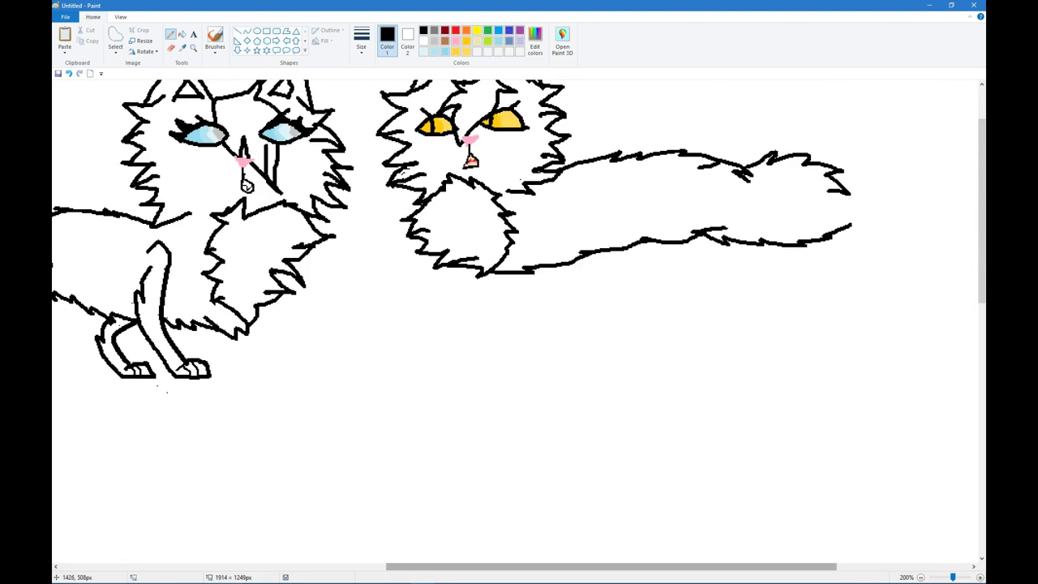
Redraw the second cat's chest as a ruff of jagged fur beneath its head.
{"action": "mouse_move", "coordinate": [491, 341]}
{"action": "left_mouse_down"}
{"action": "mouse_move", "coordinate": [616, 296]}
{"action": "mouse_move", "coordinate": [748, 290]}
{"action": "mouse_move", "coordinate": [731, 296]}
{"action": "mouse_move", "coordinate": [818, 312]}
{"action": "left_mouse_up"}
{"action": "scroll", "coordinate": [817, 312], "scroll_direction": "down", "scroll_amount": 3}
{"action": "mouse_move", "coordinate": [316, 239]}
{"action": "left_mouse_down"}
{"action": "mouse_move", "coordinate": [292, 320]}
{"action": "mouse_move", "coordinate": [360, 341]}
{"action": "mouse_move", "coordinate": [446, 316]}
{"action": "left_mouse_up"}
{"action": "mouse_move", "coordinate": [380, 238]}
{"action": "left_mouse_down"}
{"action": "mouse_move", "coordinate": [428, 275]}
{"action": "mouse_move", "coordinate": [453, 320]}
{"action": "left_mouse_up"}
{"action": "left_click_drag", "start_coordinate": [308, 247], "coordinate": [381, 235]}
{"action": "mouse_move", "coordinate": [454, 320]}
{"action": "left_mouse_down"}
{"action": "mouse_move", "coordinate": [442, 350]}
{"action": "mouse_move", "coordinate": [621, 286]}
{"action": "mouse_move", "coordinate": [551, 339]}
{"action": "left_mouse_up"}
{"action": "key", "text": "ctrl+z"}
{"action": "key", "text": "ctrl+z"}
Redraw the second cat's back and belly lines with pointed fur tufts.
{"action": "mouse_move", "coordinate": [442, 350]}
{"action": "left_mouse_down"}
{"action": "mouse_move", "coordinate": [551, 337]}
{"action": "mouse_move", "coordinate": [697, 243]}
{"action": "left_mouse_up"}
{"action": "left_click_drag", "start_coordinate": [658, 299], "coordinate": [783, 268]}
{"action": "scroll", "coordinate": [894, 186], "scroll_direction": "down", "scroll_amount": 1}
{"action": "scroll", "coordinate": [519, 304], "scroll_direction": "up", "scroll_amount": 1}
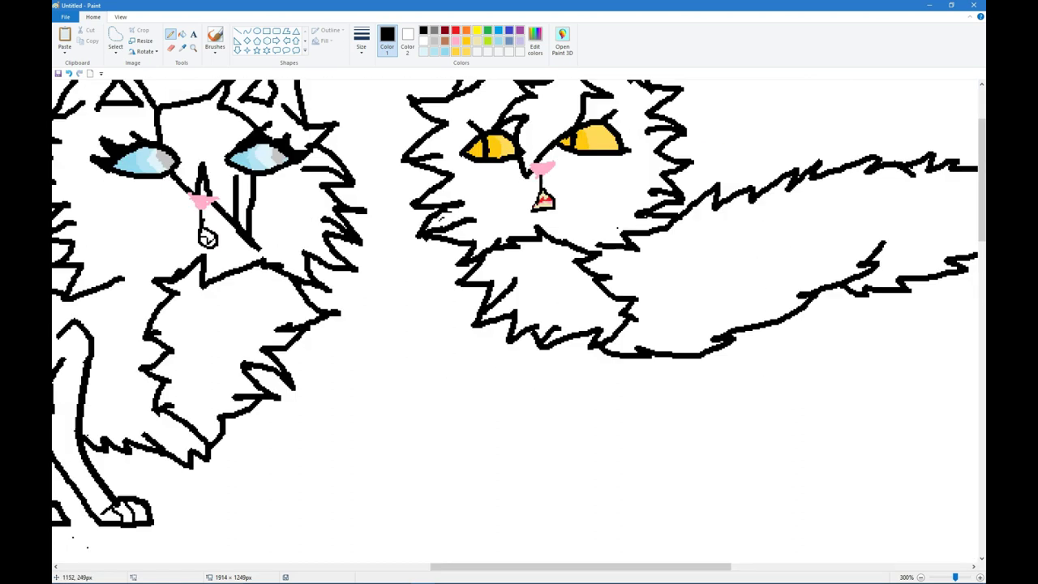
Try to draw a front leg reaching down from the second cat's shoulder.
{"action": "mouse_move", "coordinate": [679, 263]}
{"action": "left_mouse_down"}
{"action": "mouse_move", "coordinate": [658, 298]}
{"action": "mouse_move", "coordinate": [619, 451]}
{"action": "left_mouse_up"}
{"action": "key", "text": "ctrl+z"}
{"action": "left_click_drag", "start_coordinate": [658, 299], "coordinate": [614, 437]}
{"action": "scroll", "coordinate": [613, 438], "scroll_direction": "down", "scroll_amount": 2}
{"action": "mouse_move", "coordinate": [613, 319]}
{"action": "left_mouse_down"}
{"action": "mouse_move", "coordinate": [568, 317]}
{"action": "mouse_move", "coordinate": [578, 333]}
{"action": "mouse_move", "coordinate": [567, 348]}
{"action": "mouse_move", "coordinate": [614, 358]}
{"action": "mouse_move", "coordinate": [681, 294]}
{"action": "left_mouse_up"}
{"action": "key", "text": "ctrl+z"}
{"action": "key", "text": "ctrl+z"}
{"action": "key", "text": "ctrl+z"}
Draw the second cat's bent front leg from the shoulder to the paw, trying the Curve tool as well as the Pencil.
{"action": "mouse_move", "coordinate": [600, 335]}
{"action": "left_mouse_down"}
{"action": "mouse_move", "coordinate": [681, 294]}
{"action": "mouse_move", "coordinate": [688, 171]}
{"action": "left_mouse_up"}
{"action": "left_click", "coordinate": [247, 32]}
{"action": "mouse_move", "coordinate": [635, 235]}
{"action": "left_mouse_down"}
{"action": "mouse_move", "coordinate": [607, 302]}
{"action": "mouse_move", "coordinate": [663, 286]}
{"action": "mouse_move", "coordinate": [710, 351]}
{"action": "left_mouse_up"}
{"action": "left_click_drag", "start_coordinate": [706, 308], "coordinate": [734, 302]}
{"action": "left_click", "coordinate": [170, 33]}
{"action": "mouse_move", "coordinate": [712, 342]}
{"action": "left_mouse_down"}
{"action": "mouse_move", "coordinate": [680, 358]}
{"action": "mouse_move", "coordinate": [762, 268]}
{"action": "left_mouse_up"}
{"action": "key", "text": "ctrl+z"}
{"action": "mouse_move", "coordinate": [685, 361]}
{"action": "left_mouse_down"}
{"action": "mouse_move", "coordinate": [713, 345]}
{"action": "mouse_move", "coordinate": [699, 241]}
{"action": "left_mouse_up"}
{"action": "scroll", "coordinate": [699, 241], "scroll_direction": "up", "scroll_amount": 2}
{"action": "key", "text": "ctrl+z"}
Try to draw the second cat's other front leg behind the first one.
{"action": "left_click_drag", "start_coordinate": [631, 358], "coordinate": [661, 386]}
{"action": "mouse_move", "coordinate": [684, 413]}
{"action": "left_mouse_down"}
{"action": "mouse_move", "coordinate": [703, 459]}
{"action": "mouse_move", "coordinate": [735, 479]}
{"action": "mouse_move", "coordinate": [669, 483]}
{"action": "mouse_move", "coordinate": [723, 490]}
{"action": "left_mouse_up"}
{"action": "key", "text": "ctrl+z"}
{"action": "key", "text": "ctrl+z"}
{"action": "key", "text": "ctrl+z"}
{"action": "mouse_move", "coordinate": [703, 458]}
{"action": "left_mouse_down"}
{"action": "mouse_move", "coordinate": [721, 407]}
{"action": "mouse_move", "coordinate": [729, 479]}
{"action": "left_mouse_up"}
{"action": "key", "text": "ctrl+z"}
{"action": "key", "text": "ctrl+z"}
{"action": "key", "text": "ctrl+z"}
Try another edge for the rear front leg and undo the latest leg strokes.
{"action": "mouse_move", "coordinate": [679, 447]}
{"action": "left_mouse_down"}
{"action": "mouse_move", "coordinate": [730, 483]}
{"action": "mouse_move", "coordinate": [733, 391]}
{"action": "mouse_move", "coordinate": [728, 489]}
{"action": "mouse_move", "coordinate": [698, 373]}
{"action": "left_mouse_up"}
{"action": "key", "text": "ctrl+z"}
{"action": "key", "text": "ctrl+z"}
{"action": "key", "text": "ctrl+z"}
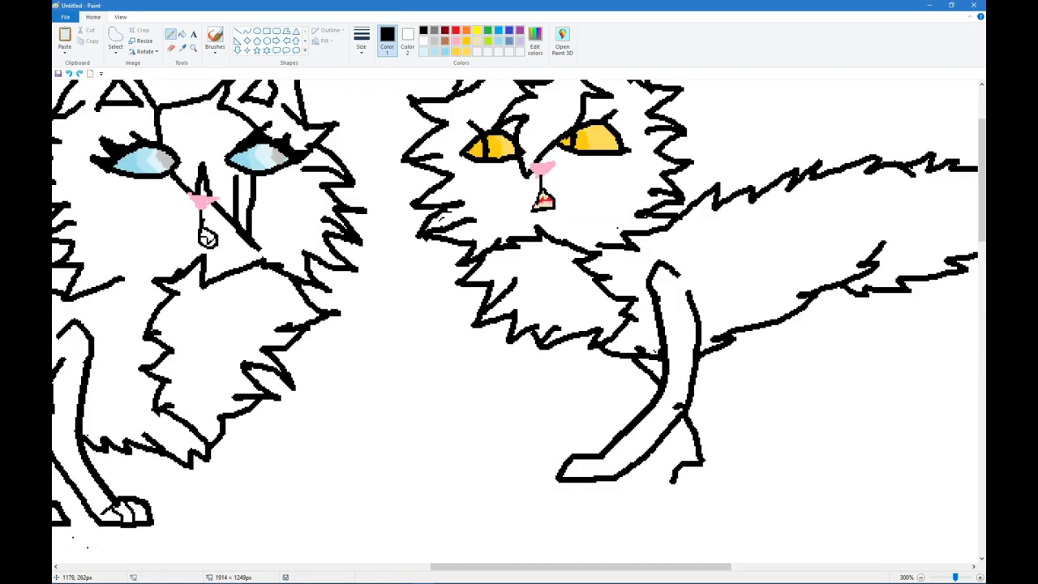
{"action": "key", "text": "ctrl+z"}
{"action": "key", "text": "ctrl+z"}
{"action": "scroll", "coordinate": [515, 324], "scroll_direction": "right", "scroll_amount": 3}
{"action": "key", "text": "ctrl+z"}
Try to draw an outlined red scratch on the second cat's cheek below its larger eye.
{"action": "left_click_drag", "start_coordinate": [634, 247], "coordinate": [600, 259]}
{"action": "key", "text": "ctrl+z"}
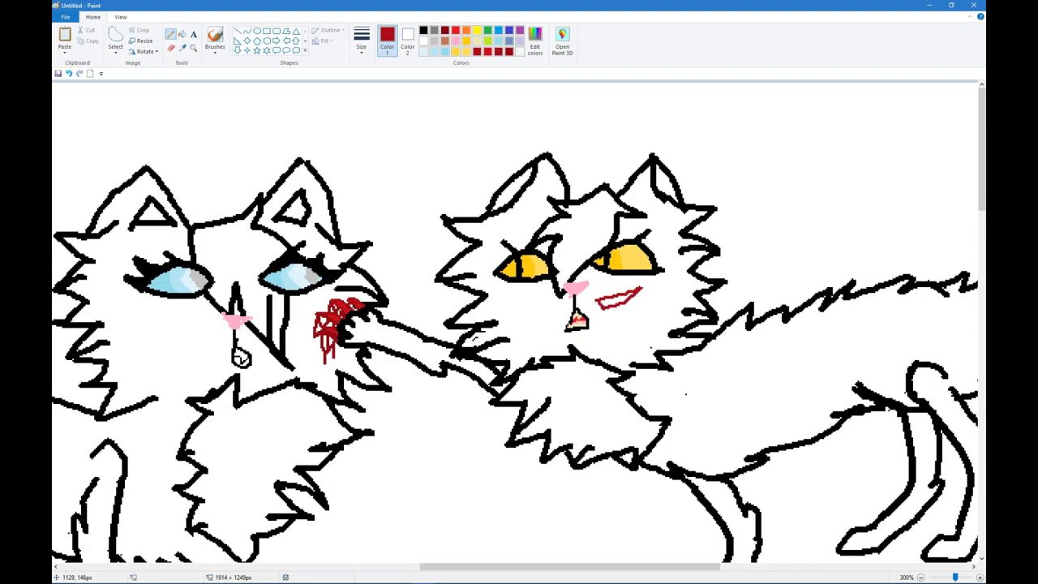
{"action": "key", "text": "ctrl+z"}
{"action": "left_click_drag", "start_coordinate": [602, 306], "coordinate": [617, 282]}
{"action": "key", "text": "ctrl+z"}
{"action": "key", "text": "ctrl+z"}
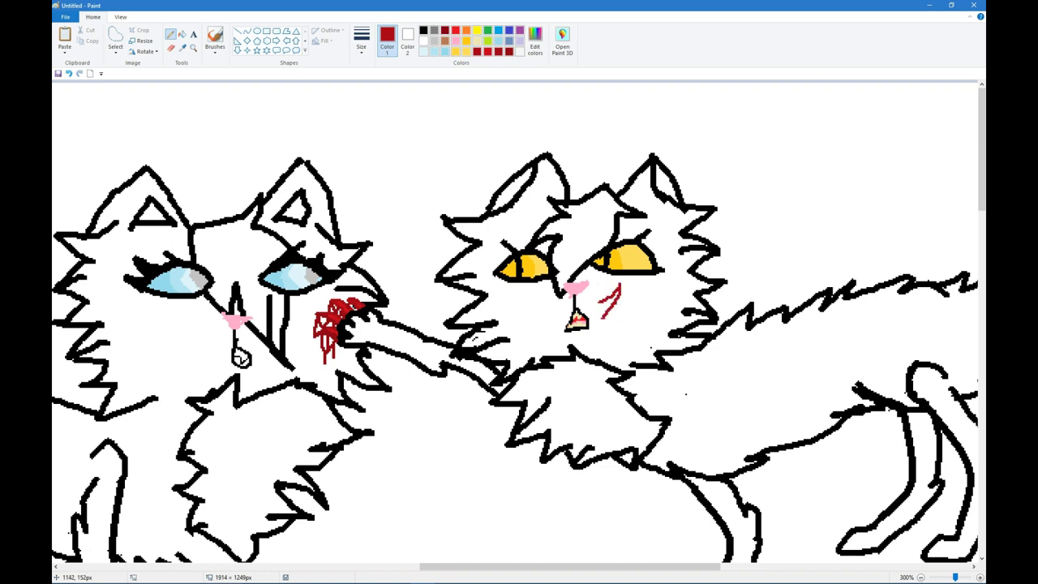
Clear the faulty scratch strokes and draw slanted red claw marks on the second cat's cheek.
{"action": "key", "text": "ctrl+z"}
{"action": "key", "text": "ctrl+z"}
{"action": "key", "text": "ctrl+z"}
{"action": "left_click_drag", "start_coordinate": [603, 315], "coordinate": [619, 283]}
{"action": "left_click_drag", "start_coordinate": [621, 314], "coordinate": [632, 290]}
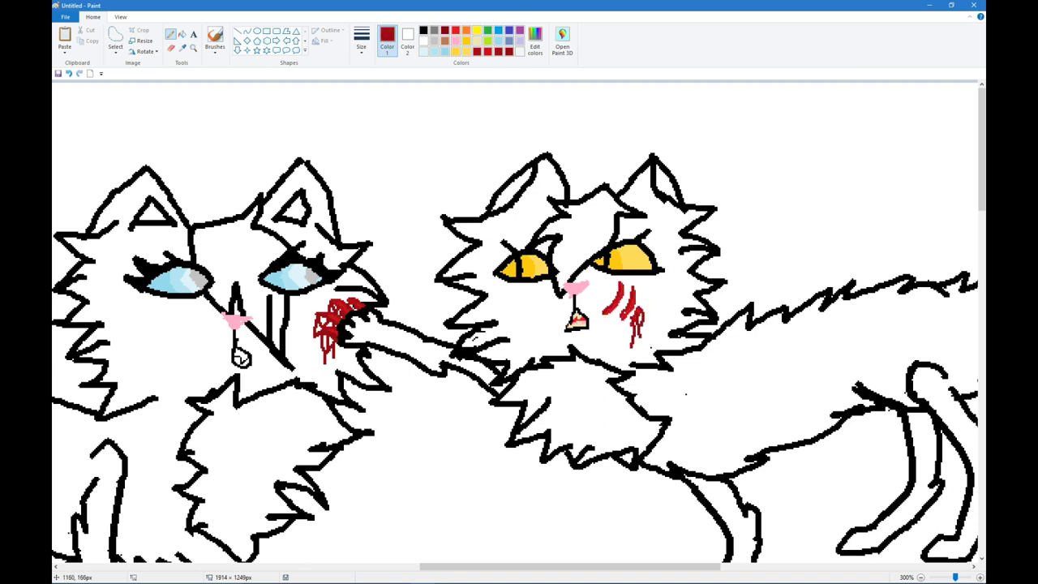
Draw a long curved gash across the second cat's shoulder and fill it with two shades of red.
{"action": "scroll", "coordinate": [519, 324], "scroll_direction": "down", "scroll_amount": 3}
{"action": "mouse_move", "coordinate": [691, 230]}
{"action": "left_mouse_down"}
{"action": "mouse_move", "coordinate": [732, 259]}
{"action": "mouse_move", "coordinate": [704, 242]}
{"action": "mouse_move", "coordinate": [782, 324]}
{"action": "mouse_move", "coordinate": [713, 221]}
{"action": "left_mouse_up"}
{"action": "key", "text": "ctrl+z"}
{"action": "left_click", "coordinate": [182, 34]}
{"action": "left_click", "coordinate": [730, 268]}
{"action": "left_click", "coordinate": [734, 272]}
{"action": "left_click", "coordinate": [762, 312]}
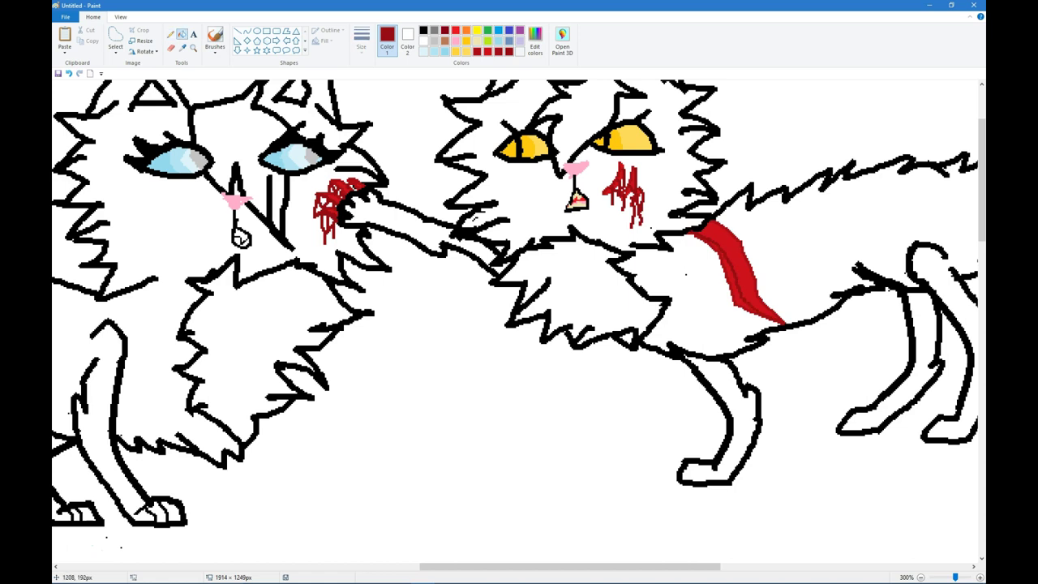
Draw thin dark red drips running down from the second cat's shoulder gash with the Pencil.
{"action": "left_click", "coordinate": [170, 34]}
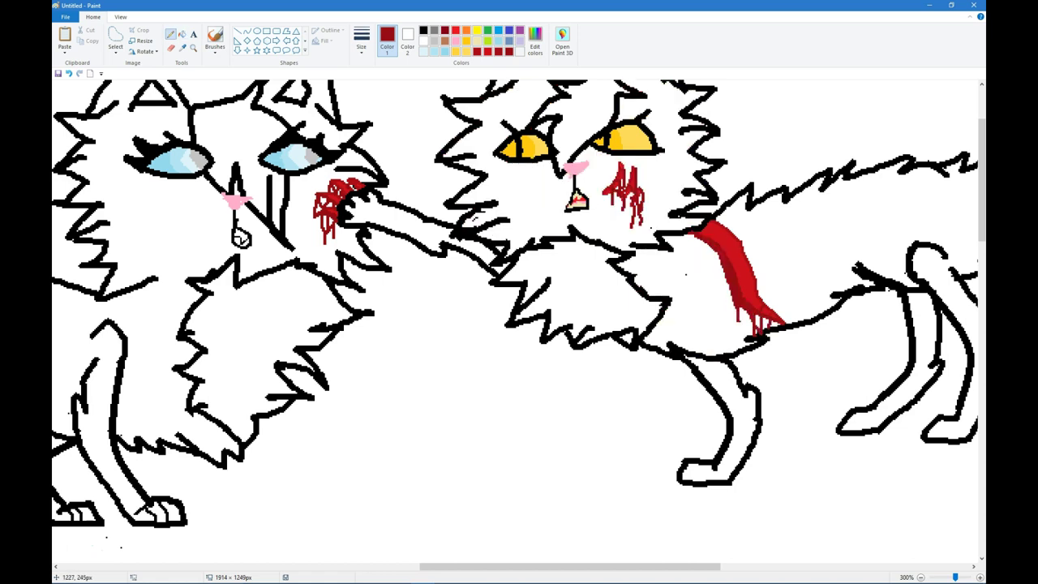
{"action": "left_click_drag", "start_coordinate": [702, 253], "coordinate": [715, 325]}
{"action": "left_click_drag", "start_coordinate": [727, 284], "coordinate": [731, 326]}
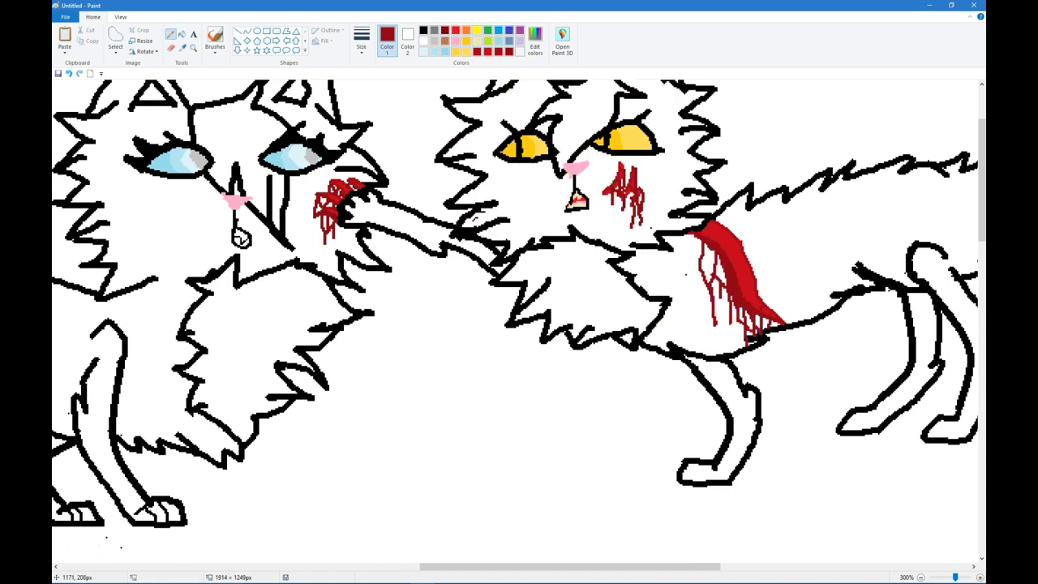
{"action": "scroll", "coordinate": [240, 238], "scroll_direction": "up", "scroll_amount": 1, "text": "ctrl"}
{"action": "left_click_drag", "start_coordinate": [519, 308], "coordinate": [523, 321]}
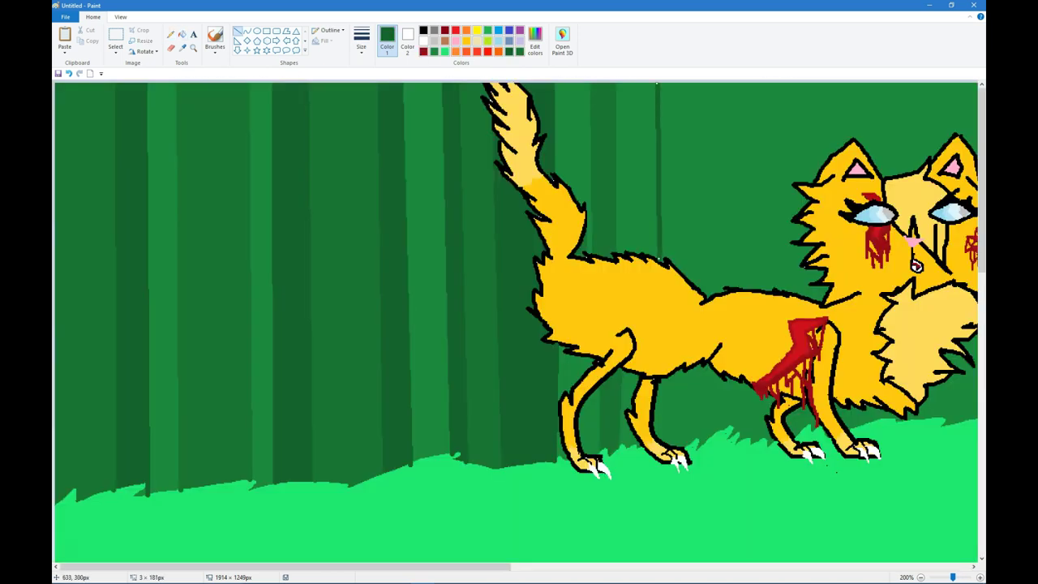
Draw vertical dark green tree-trunk edges with the Line tool behind the yellow cat and fill the strips between them.
{"action": "scroll", "coordinate": [515, 322], "scroll_direction": "right", "scroll_amount": 5}
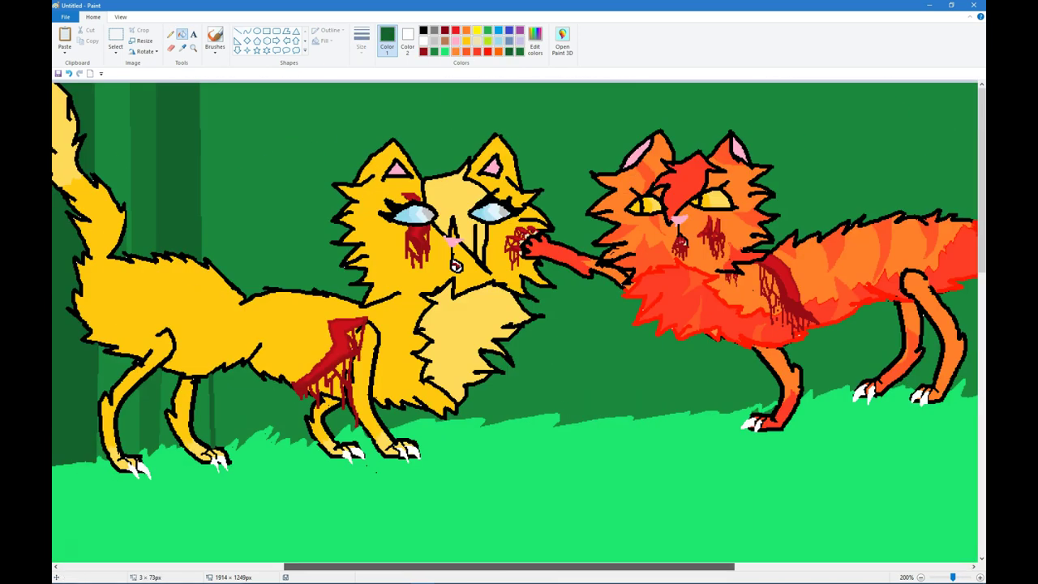
{"action": "left_click_drag", "start_coordinate": [338, 86], "coordinate": [337, 295]}
{"action": "left_click", "coordinate": [181, 34]}
{"action": "left_click", "coordinate": [298, 195]}
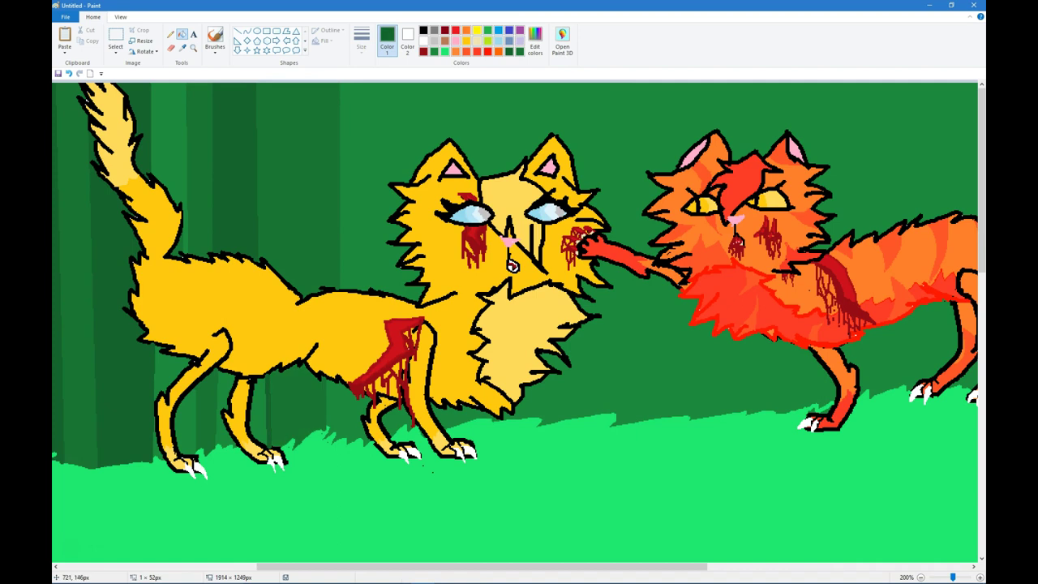
{"action": "left_click", "coordinate": [237, 30]}
{"action": "left_click_drag", "start_coordinate": [298, 84], "coordinate": [298, 263]}
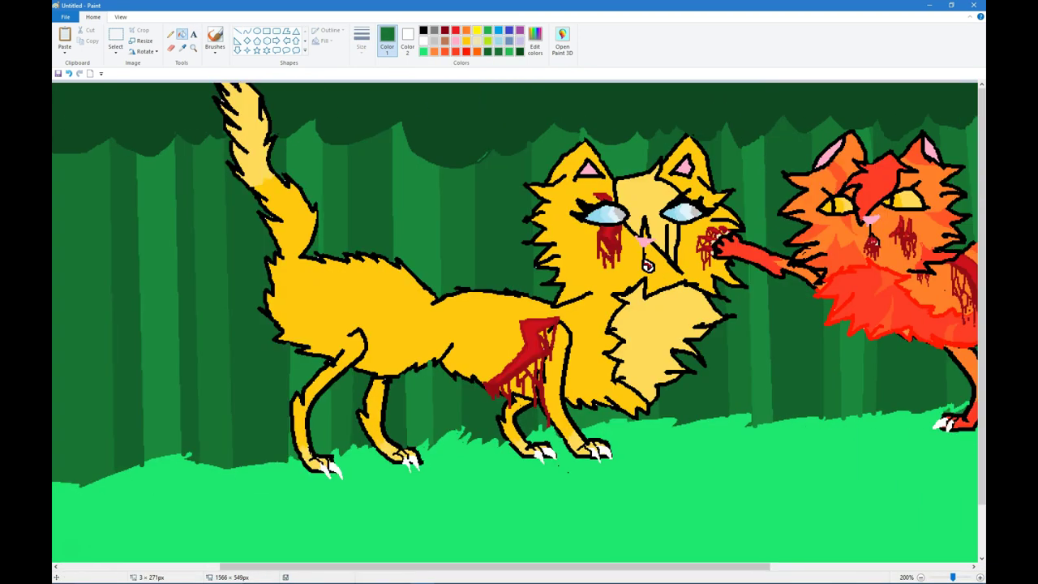
Brush translucent light-blue glows around the yellow cat's eyes and translucent gold glows around the orange cat's eyes.
{"action": "left_click", "coordinate": [215, 37]}
{"action": "left_click_drag", "start_coordinate": [571, 213], "coordinate": [839, 204]}
{"action": "scroll", "coordinate": [514, 322], "scroll_direction": "right", "scroll_amount": 2}
{"action": "left_click", "coordinate": [466, 51]}
Handwrite "we all have a destin" in black with the Pencil across the dark tree canopy above the two cats.
{"action": "left_click", "coordinate": [170, 34]}
{"action": "left_click", "coordinate": [422, 30]}
{"action": "mouse_move", "coordinate": [394, 106]}
{"action": "left_mouse_down"}
{"action": "mouse_move", "coordinate": [429, 126]}
{"action": "mouse_move", "coordinate": [496, 123]}
{"action": "left_mouse_up"}
{"action": "mouse_move", "coordinate": [512, 99]}
{"action": "left_mouse_down"}
{"action": "mouse_move", "coordinate": [535, 125]}
{"action": "mouse_move", "coordinate": [577, 126]}
{"action": "left_mouse_up"}
{"action": "mouse_move", "coordinate": [591, 117]}
{"action": "left_mouse_down"}
{"action": "mouse_move", "coordinate": [630, 104]}
{"action": "mouse_move", "coordinate": [655, 121]}
{"action": "left_mouse_up"}
{"action": "mouse_move", "coordinate": [662, 118]}
{"action": "left_mouse_down"}
{"action": "mouse_move", "coordinate": [695, 122]}
{"action": "mouse_move", "coordinate": [705, 137]}
{"action": "left_mouse_up"}
{"action": "left_click_drag", "start_coordinate": [742, 118], "coordinate": [785, 138]}
{"action": "left_click_drag", "start_coordinate": [820, 106], "coordinate": [823, 132]}
{"action": "left_click_drag", "start_coordinate": [844, 114], "coordinate": [843, 132]}
{"action": "left_click_drag", "start_coordinate": [861, 121], "coordinate": [856, 134]}
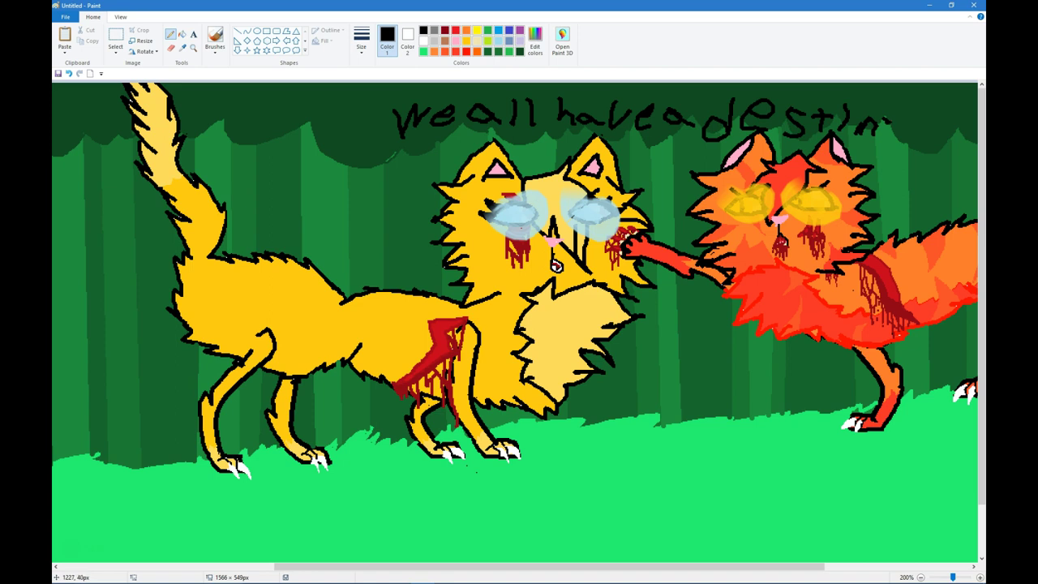